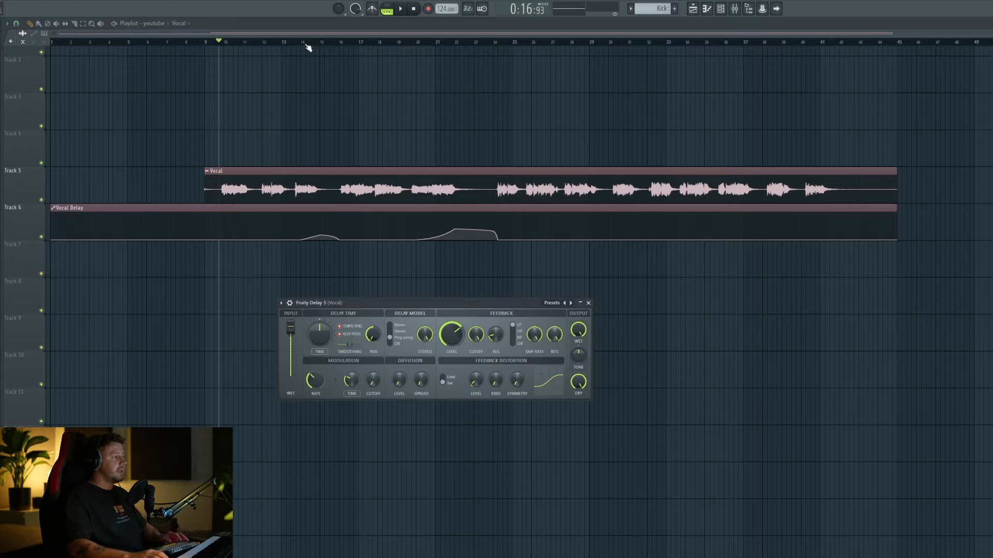
Step: Move the Fruity Delay 3 window aside and play the vocal from bar 14 to hear its delay throw
key("space")
left_click_drag(441, 307, 434, 283)
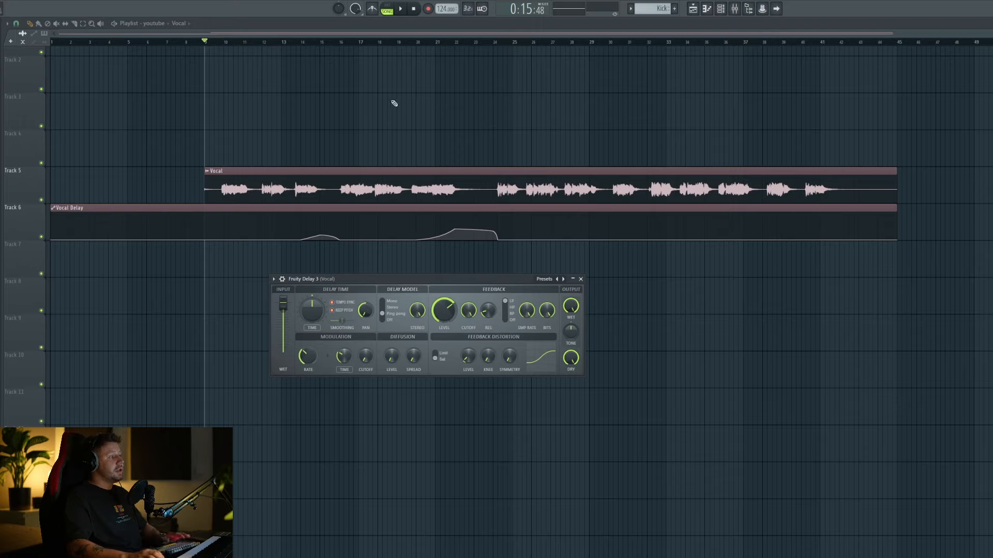
left_click(305, 42)
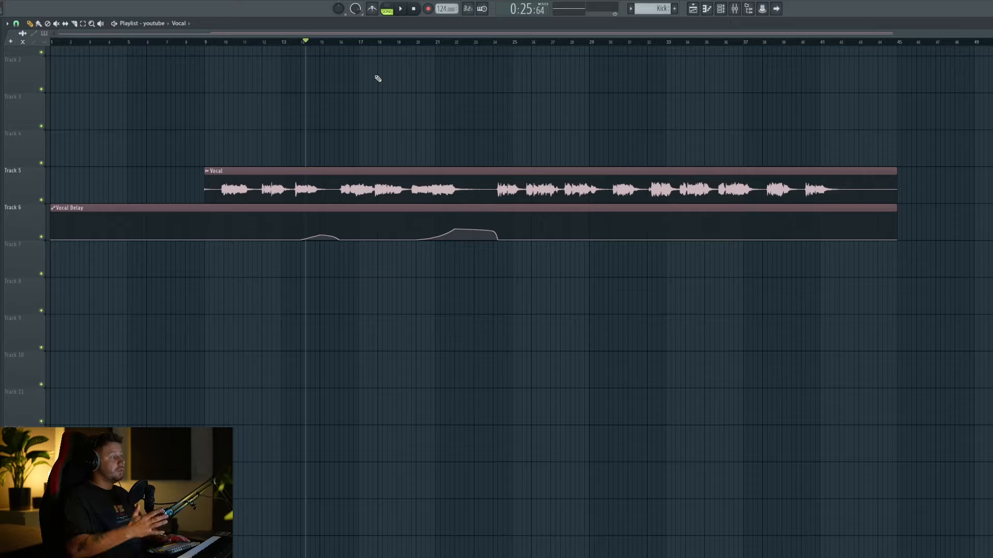
key("space")
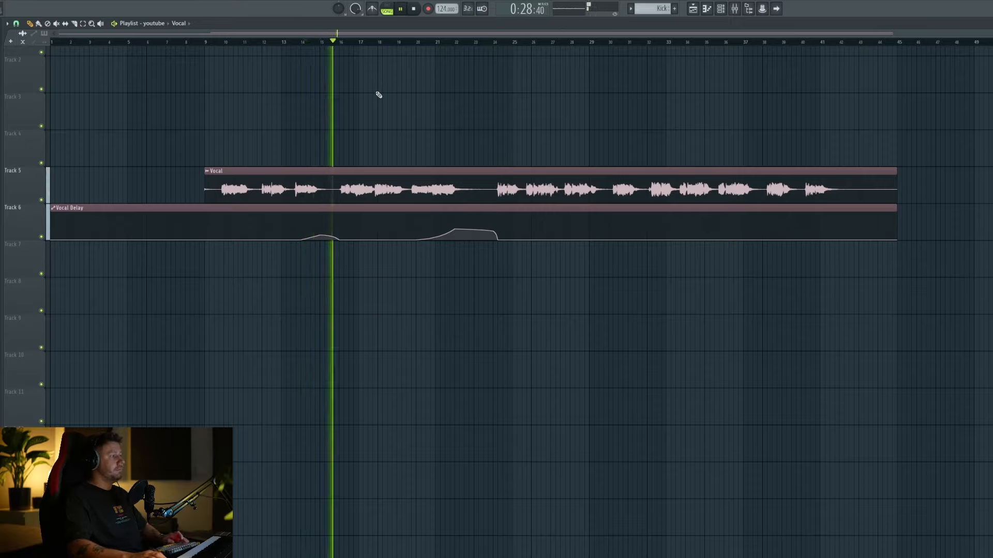
key("space")
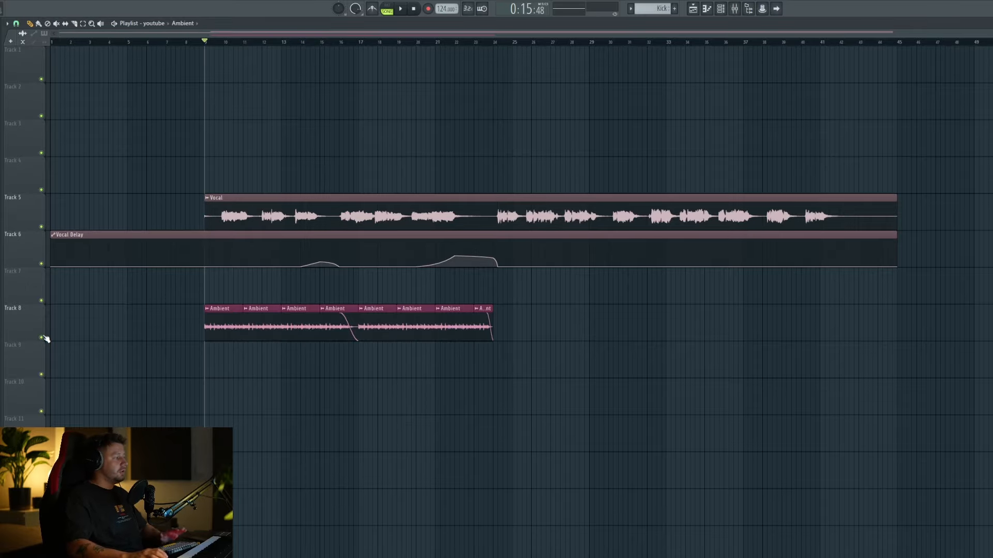
Step: Solo the Ambient track together with the vocal tracks and play the section from bar 9
right_click(41, 338)
key("space")
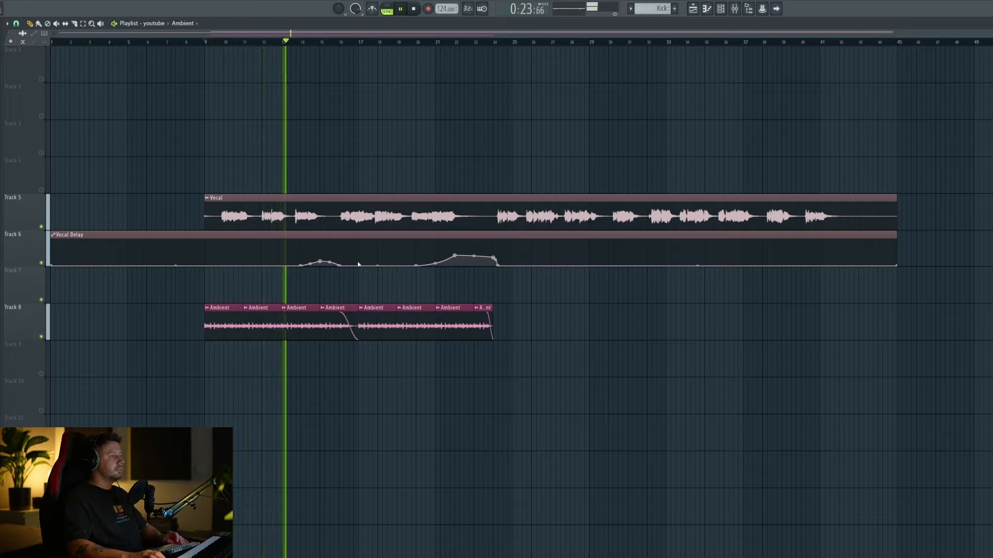
key("space")
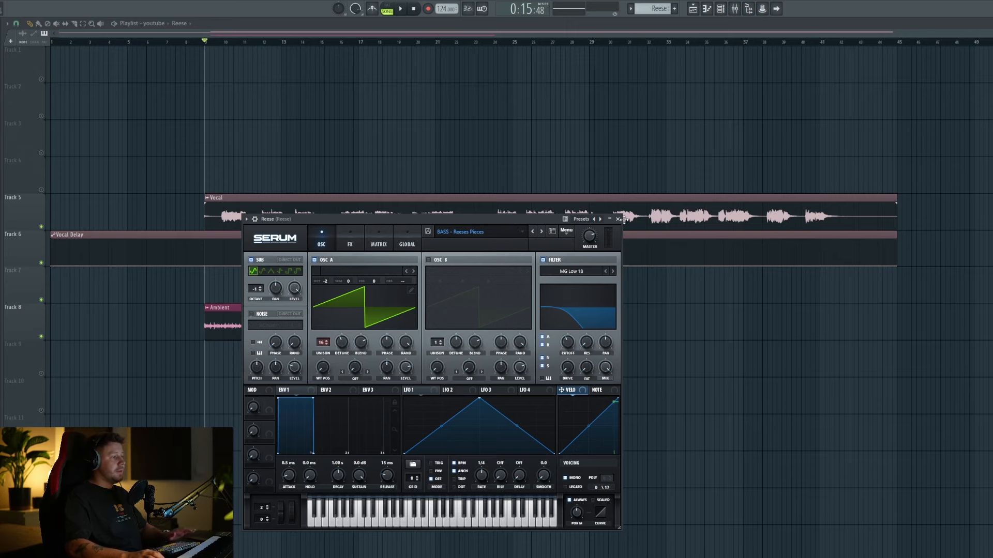
Step: Close the Reese Serum window and record a Reese bass take from bar 9 along with the vocal and ambience
left_click(618, 219)
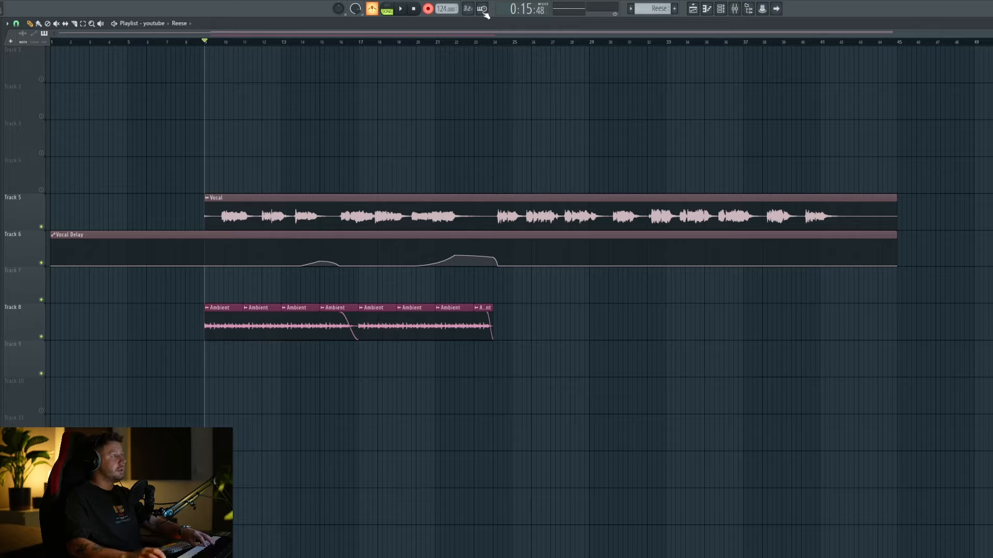
key("space")
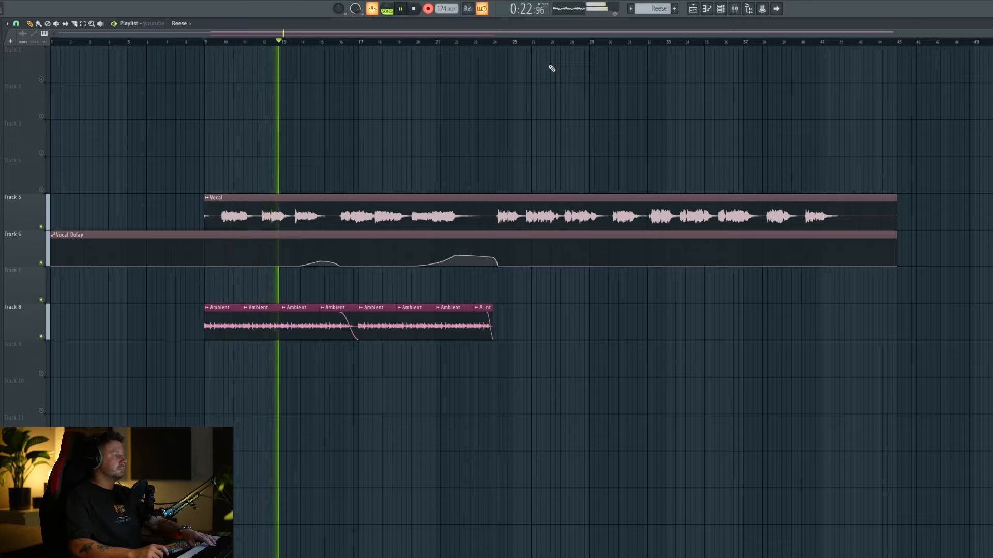
key("space")
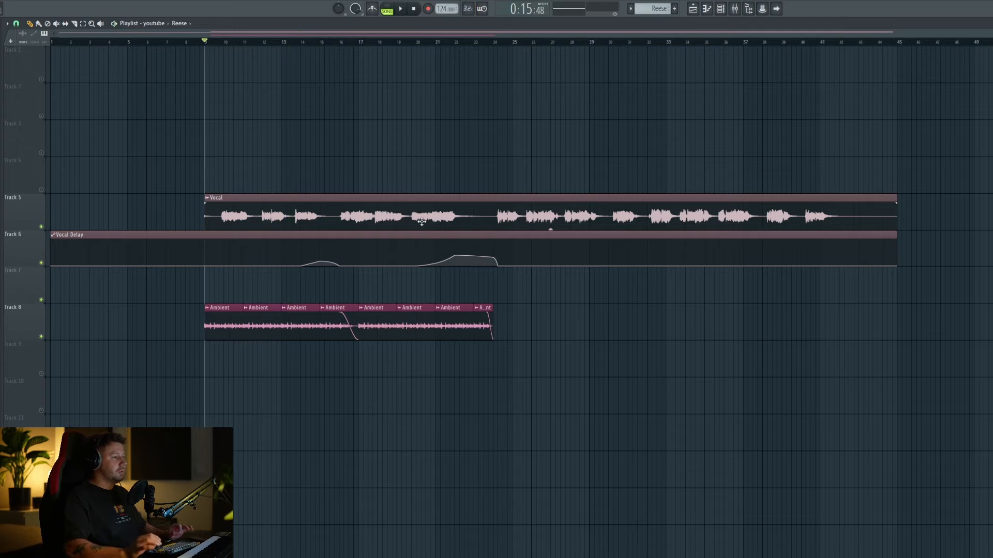
Step: Transpose all Reese notes up one octave in the piano roll and play the arrangement back
key("F7")
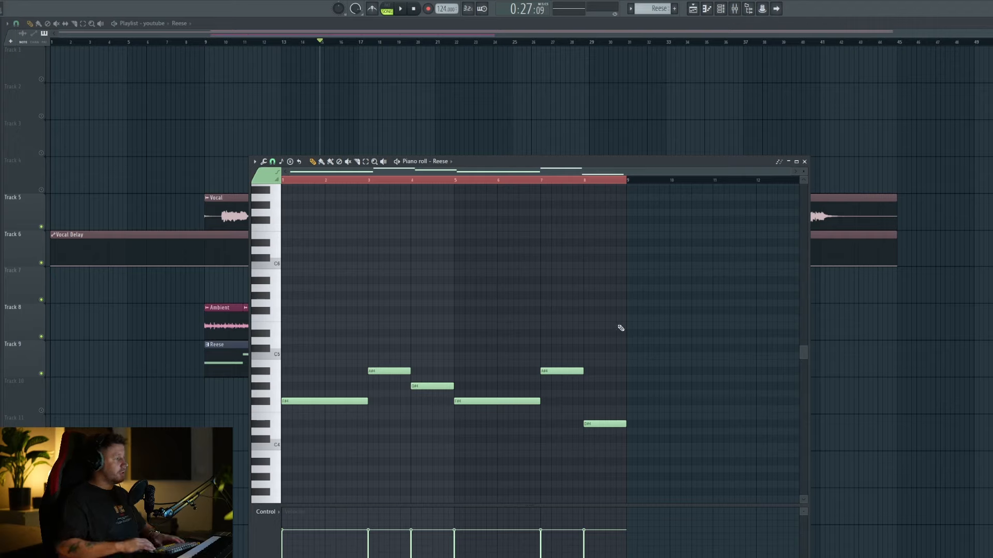
key("ctrl+Up")
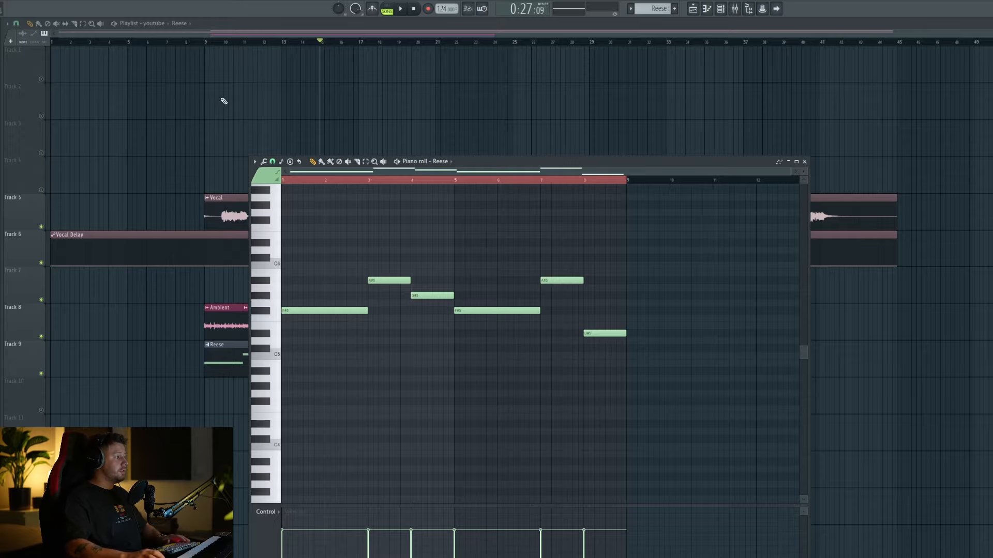
key("F7")
key("space")
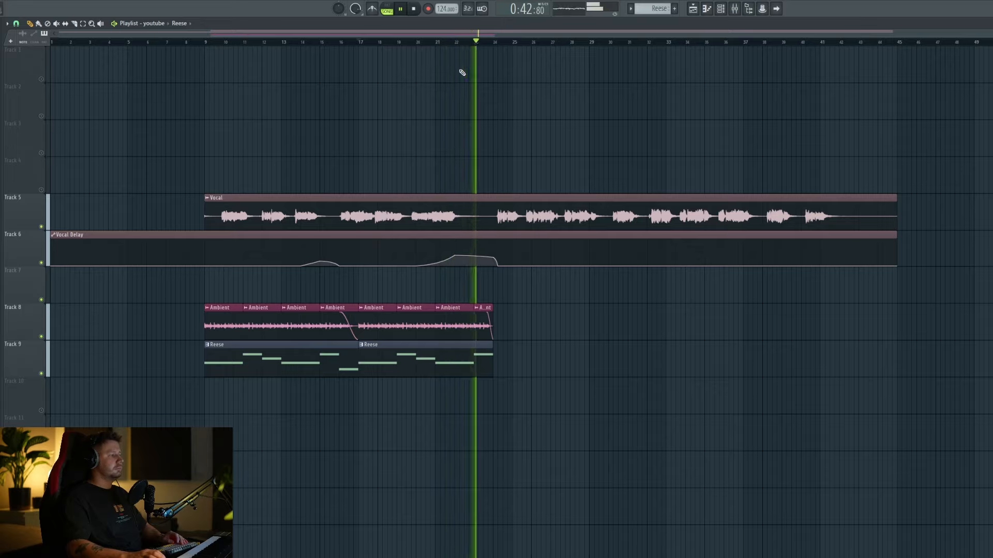
key("space")
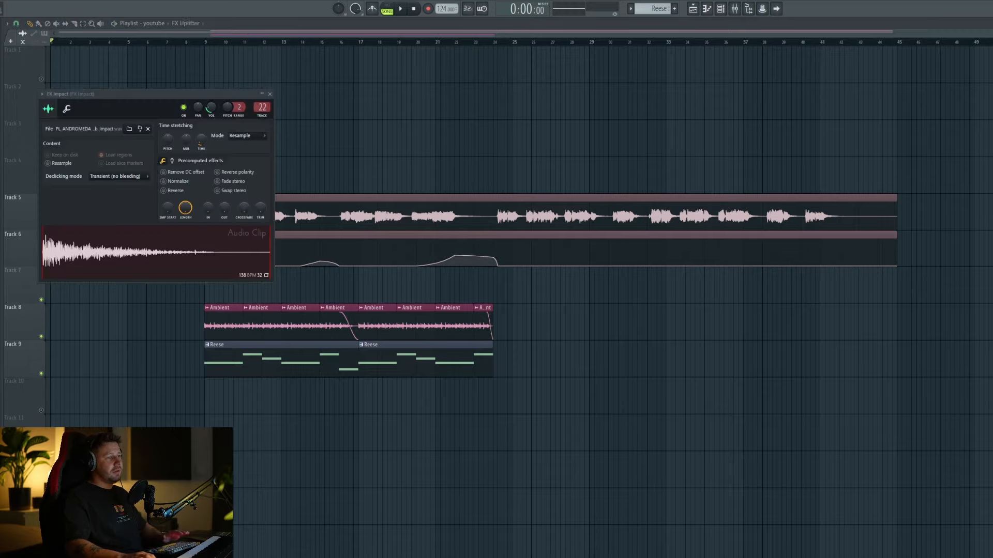
Step: Close the FX Impact sample settings and place FX Impact clips on Track 11 at bars 9 and 17, auditioning from bar 9
left_click_drag(146, 110, 448, 171)
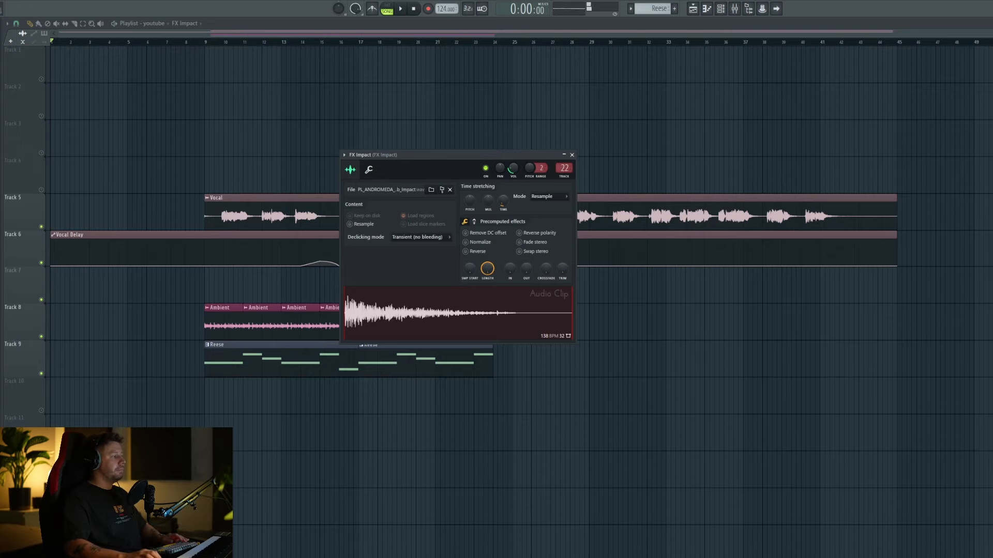
key("Escape")
left_click(212, 434)
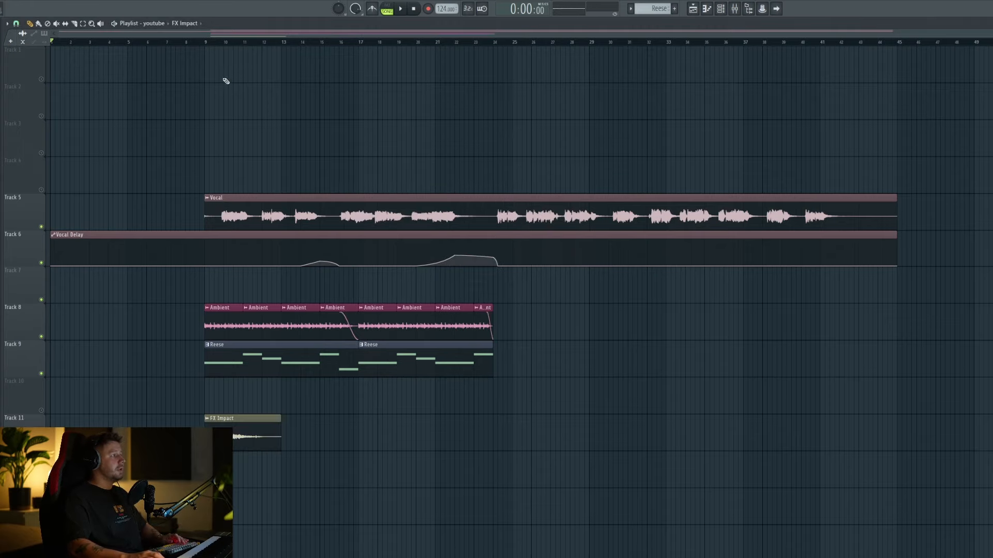
left_click(205, 42)
key("space")
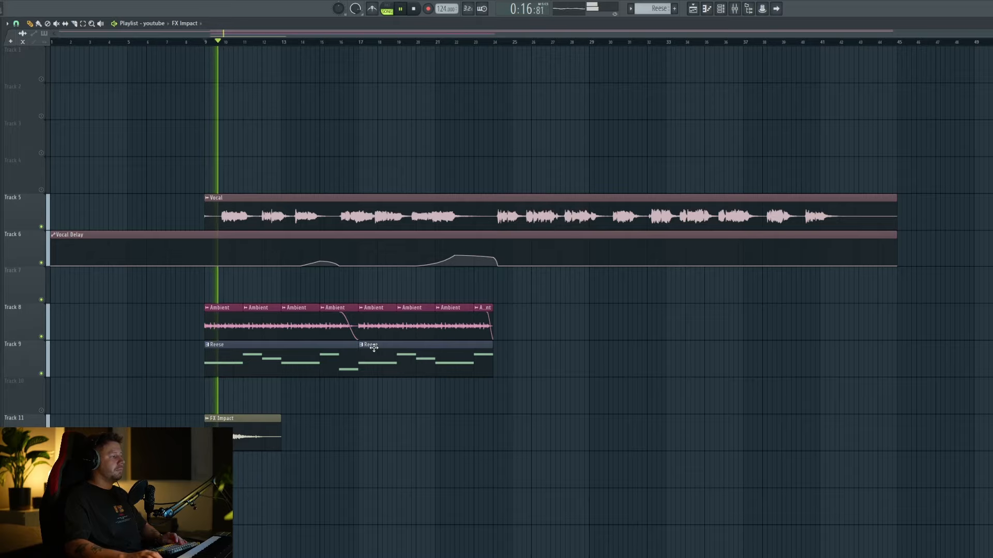
left_click(362, 436)
key("space")
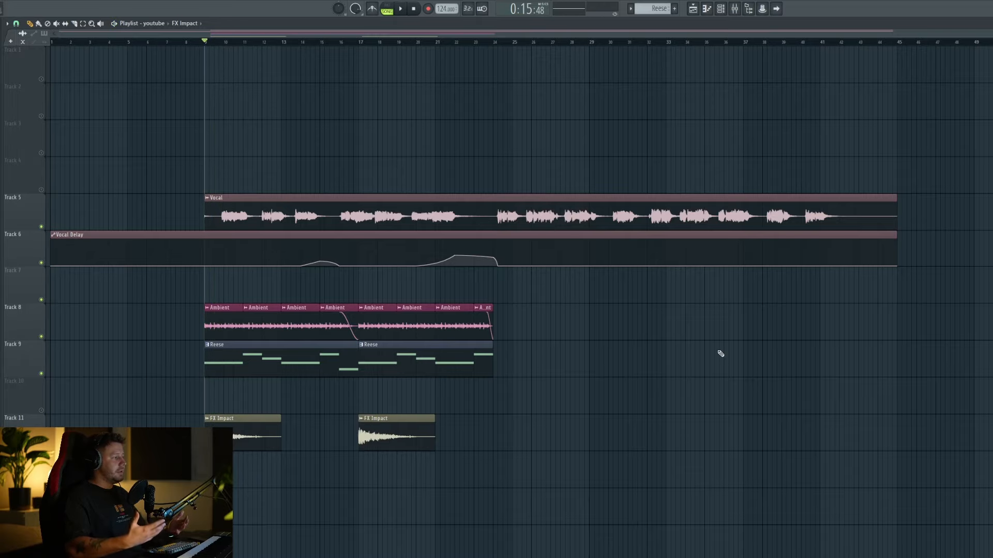
Step: Place an FX Down clip on Track 12 at bar 17 and play from there
left_click(362, 469)
scroll(336, 451, "down", 1)
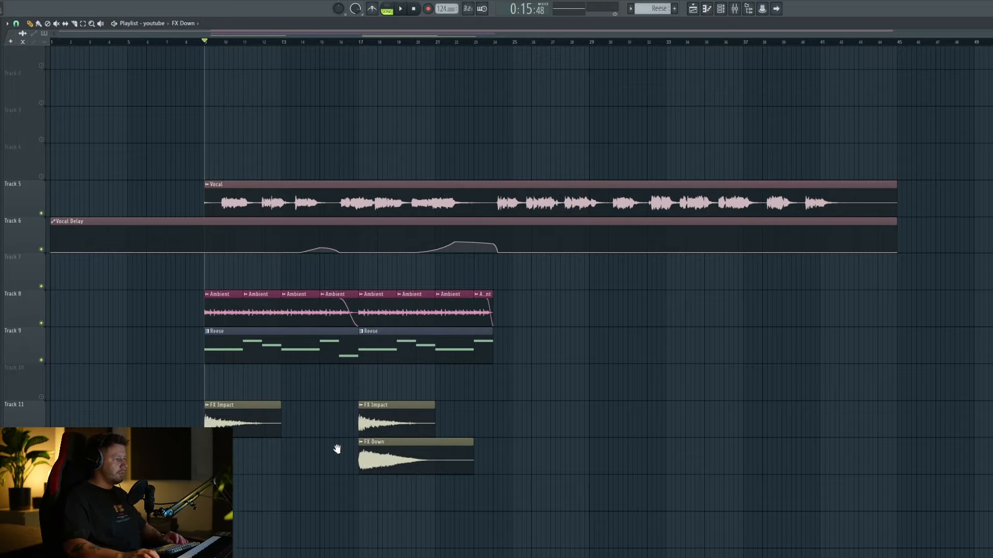
left_click(361, 41)
key("space")
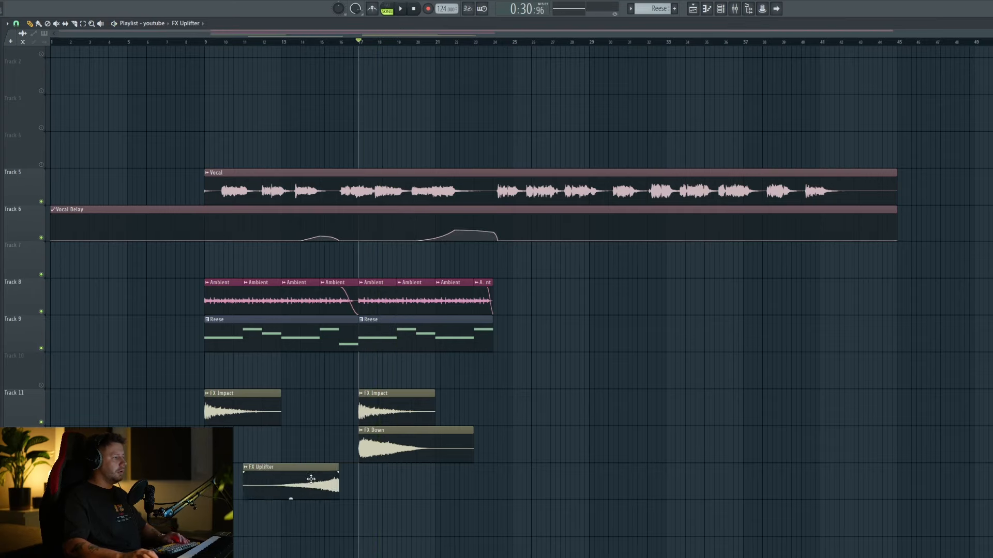
Step: Shift the FX Uplifter clip on Track 13 so it ends at bar 24, and play that transition
left_click_drag(311, 480, 464, 487)
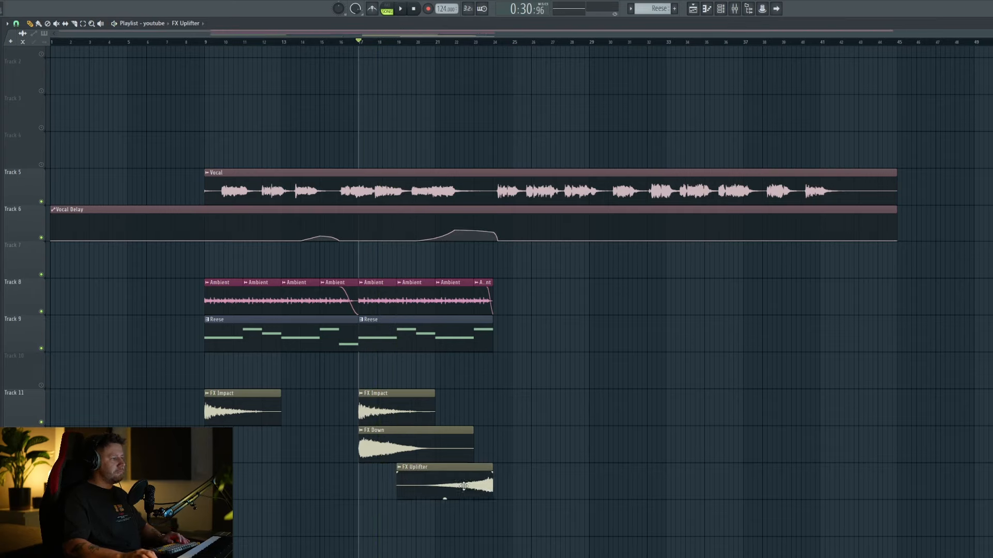
left_click(467, 43)
key("space")
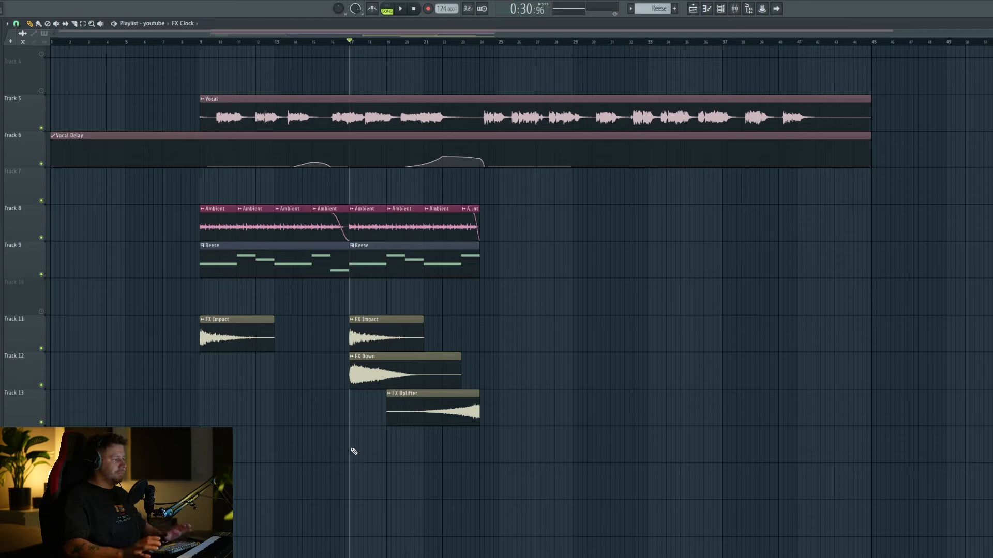
Step: Place the FX Clock loop on Track 14 from bar 17, audition it soloed, and play it with all tracks active
left_click(354, 452)
key("space")
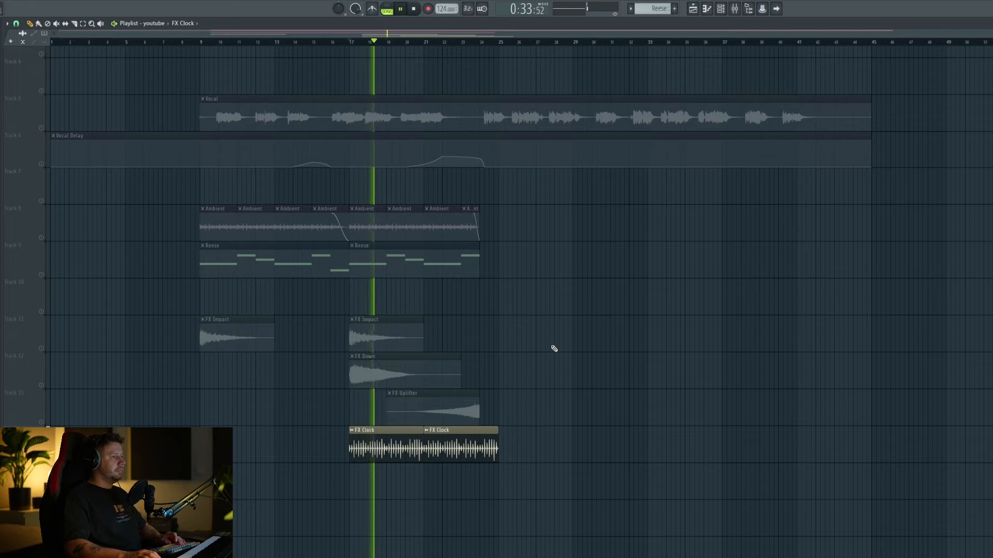
key("space")
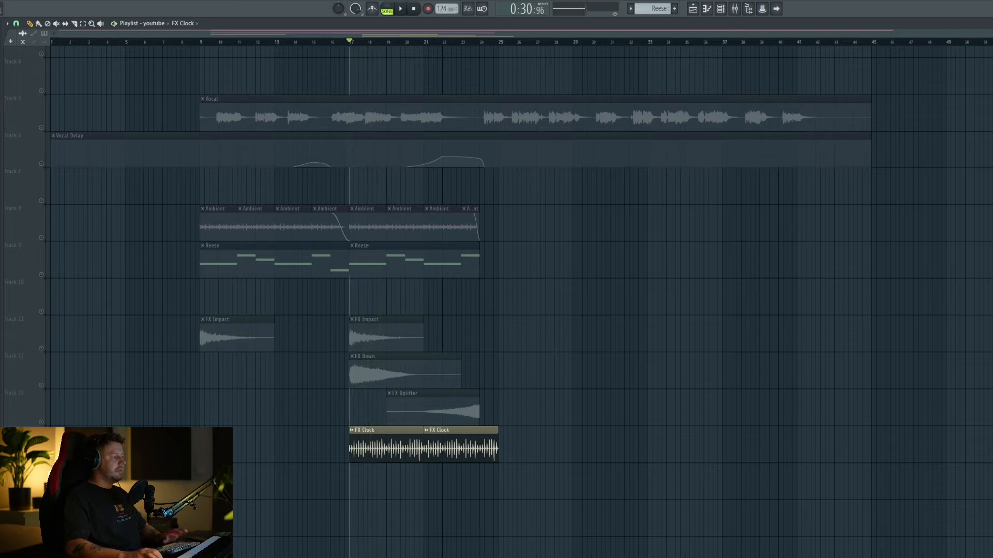
right_click(42, 459)
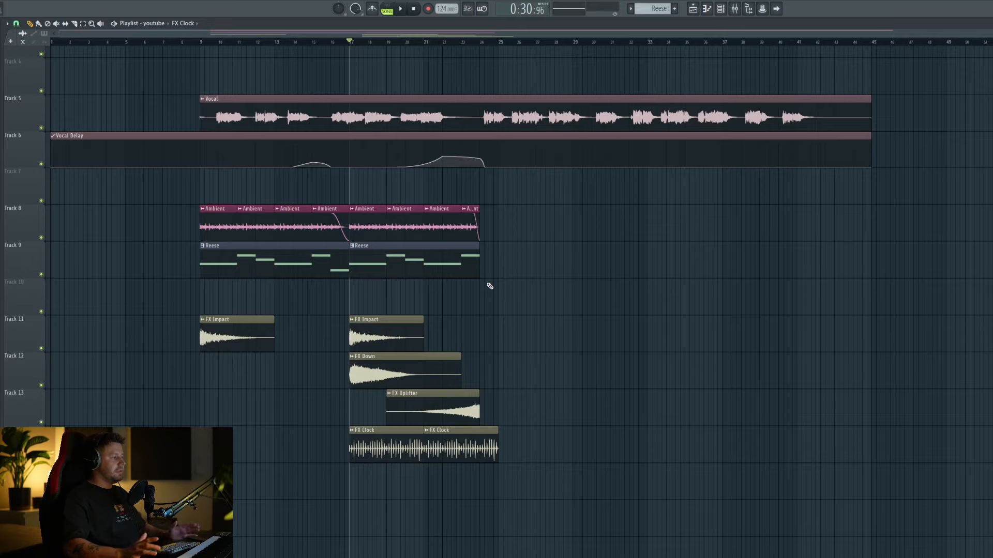
key("space")
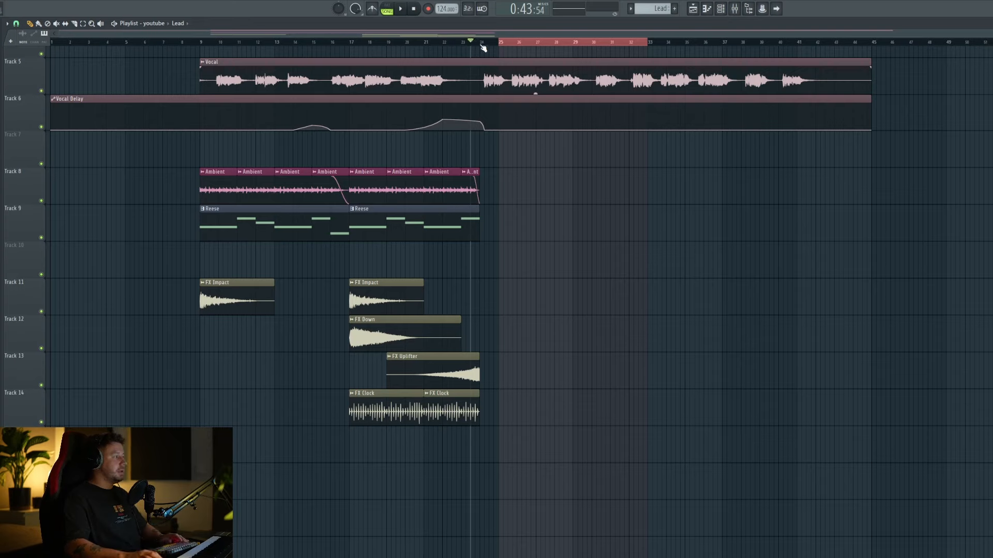
Step: Set the playhead a couple of bars before bar 25 and start recording the Lead part
left_click(482, 43)
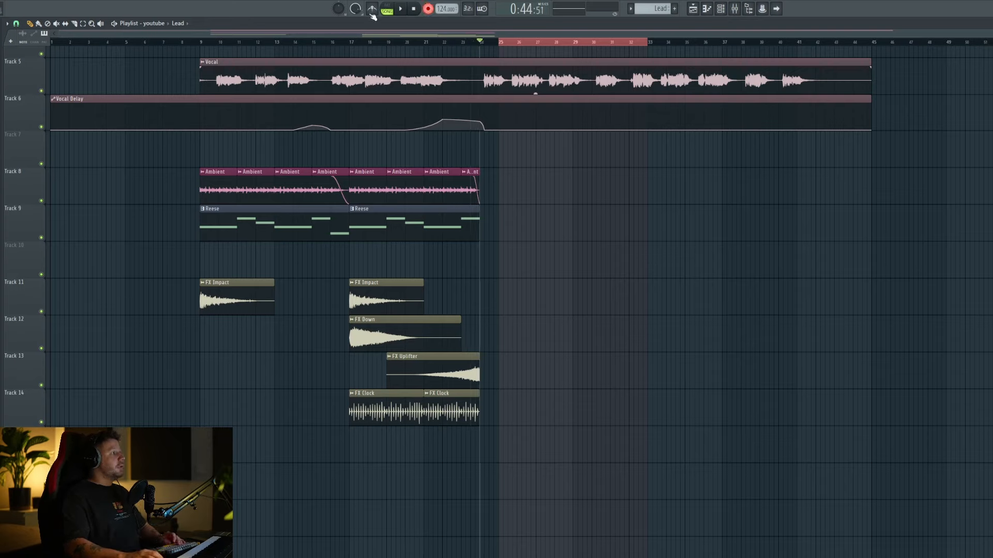
left_click(453, 43)
key("space")
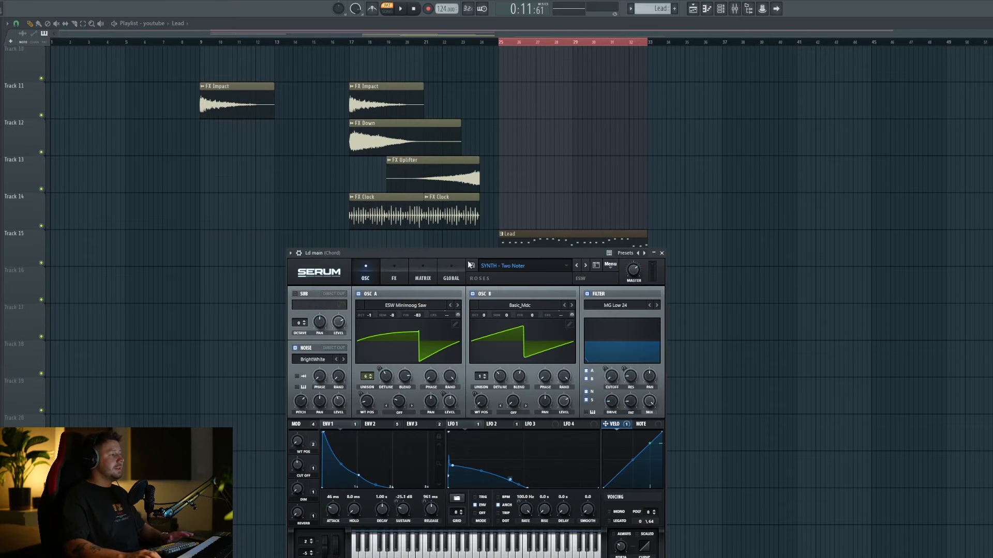
Step: Turn the Cut Off macro of the lead's Serum patch and close the plugin window
left_click_drag(473, 249, 466, 243)
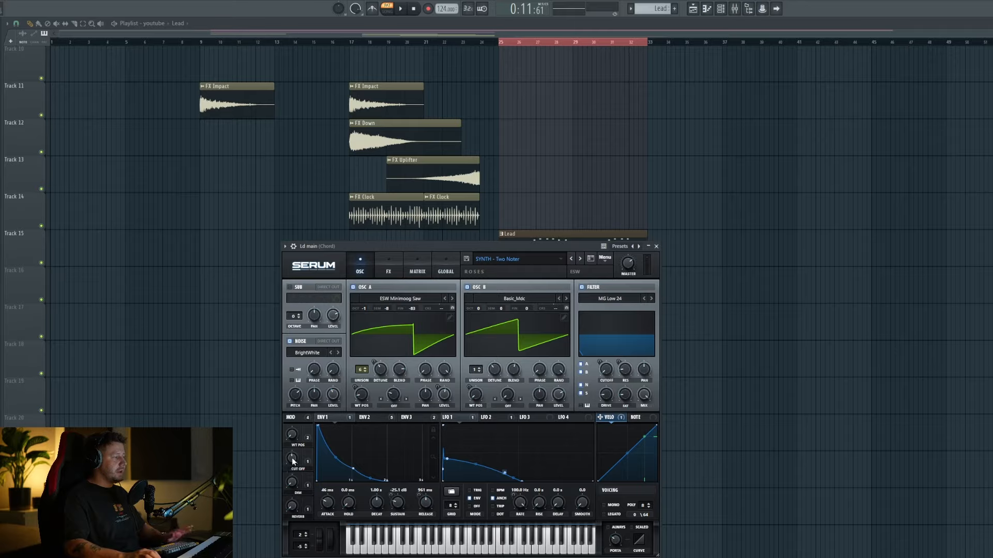
left_click_drag(290, 477, 297, 458)
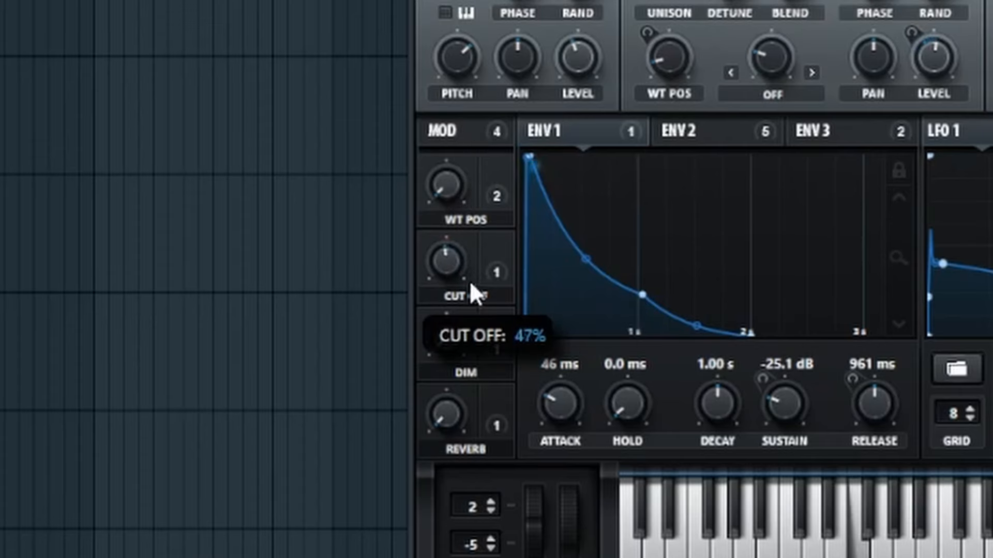
left_click_drag(467, 327, 466, 264)
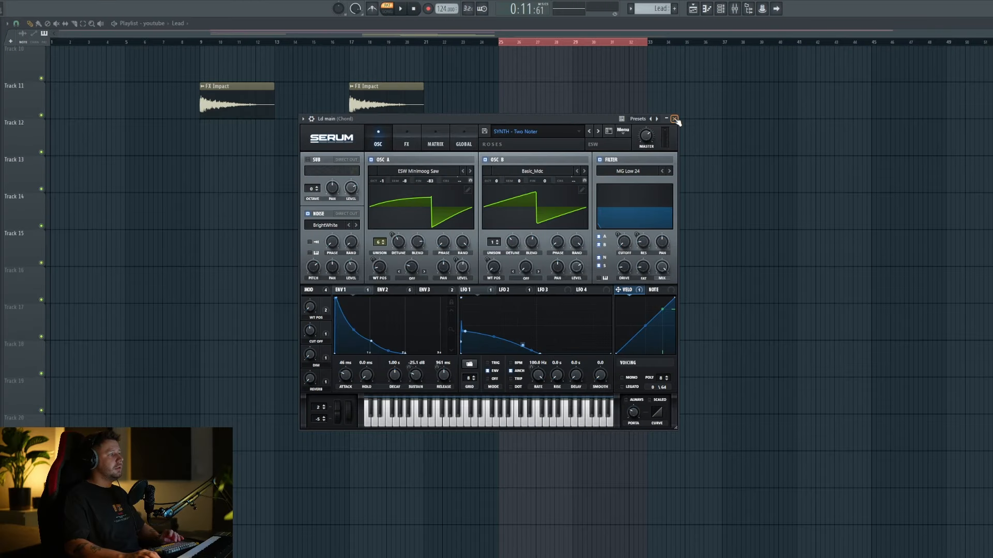
left_click(675, 119)
Step: Solo the Lead track with its Lead Cutoff automation track and play them from bar 25
scroll(444, 365, "up", 6)
scroll(665, 306, "down", 4)
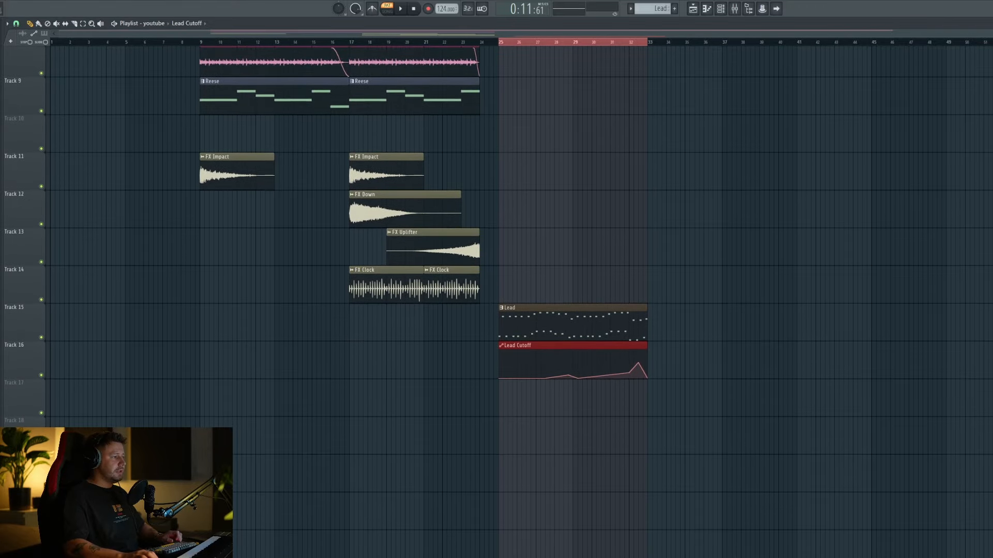
scroll(706, 328, "up", 1)
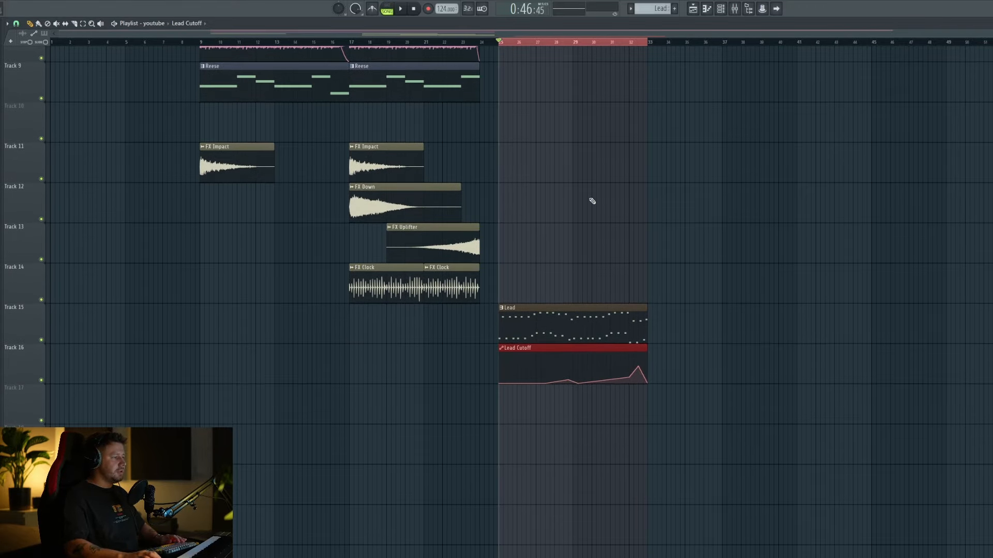
right_click(41, 340)
left_click(41, 380)
key("space")
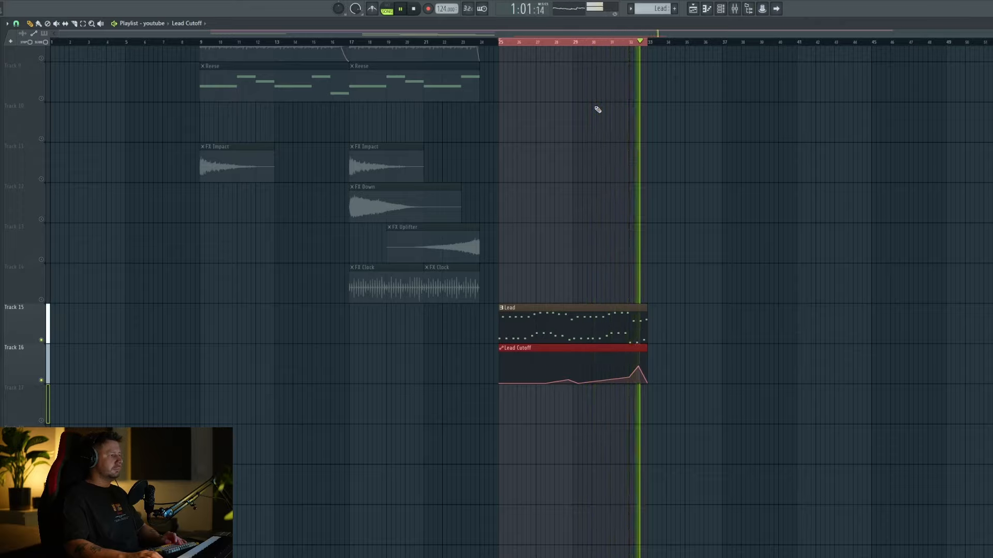
key("space")
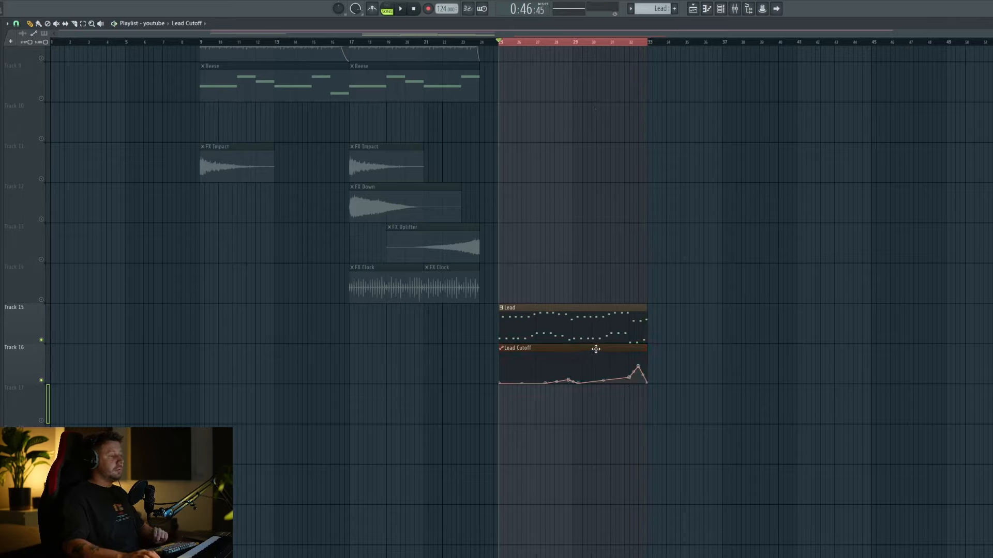
Step: Add two more Lead Cutoff automation clips on Track 16 at bars 33 and 41
left_click(654, 352)
left_click(803, 351)
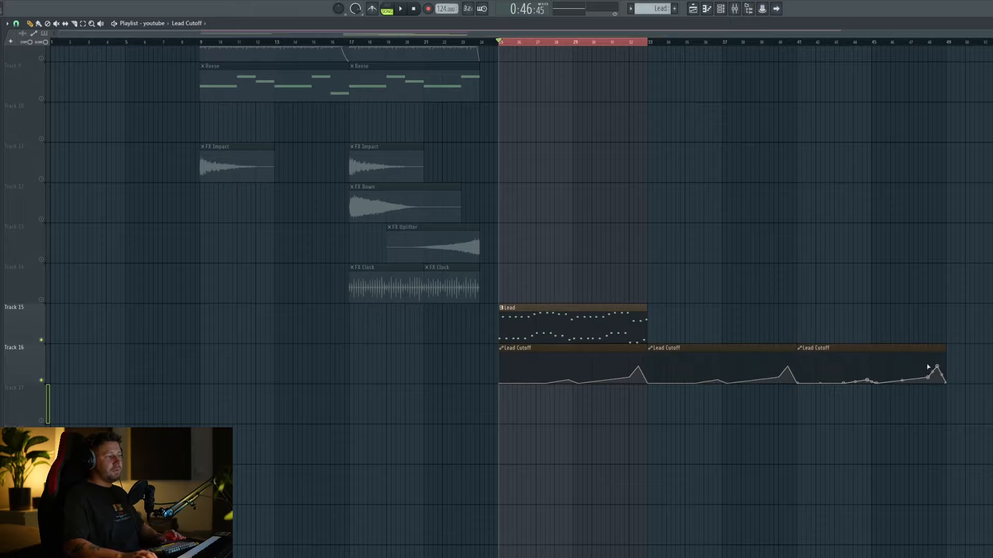
Step: Undo the extra Lead Cutoff automation clips added from bar 33 onwards on Track 16
left_click(952, 353)
key("ctrl+alt+z")
key("ctrl+alt+z")
key("ctrl+alt+z")
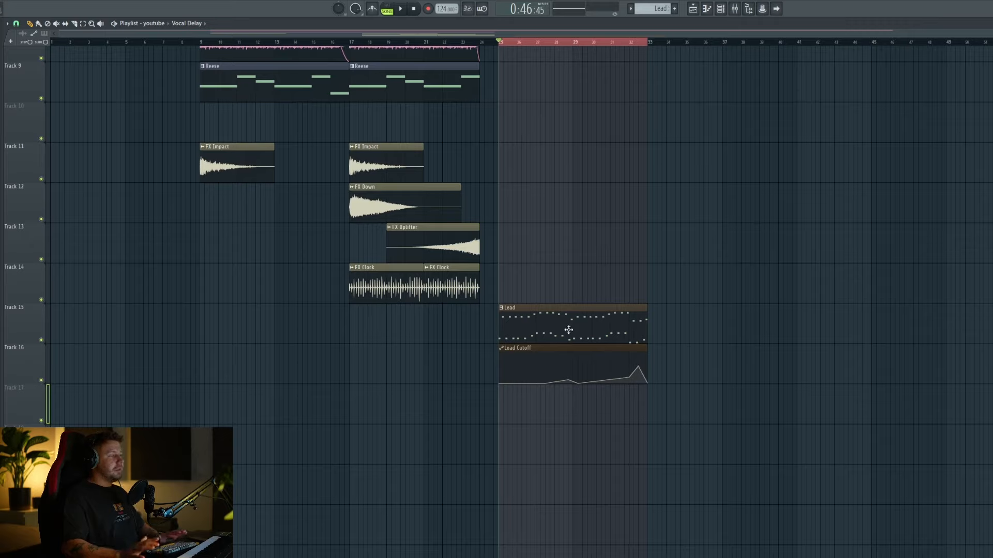
key("ctrl+alt+z")
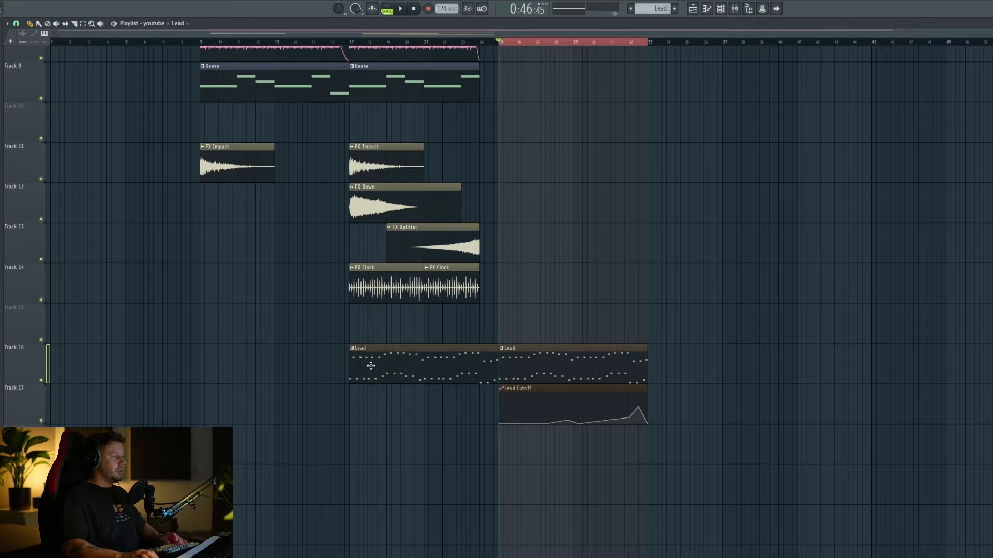
Step: Play the selected range from bar 17 to 25 and copy the Lead Cutoff automation clip to bar 17 on Track 17
left_click_drag(356, 44, 427, 48)
left_click_drag(505, 46, 505, 47)
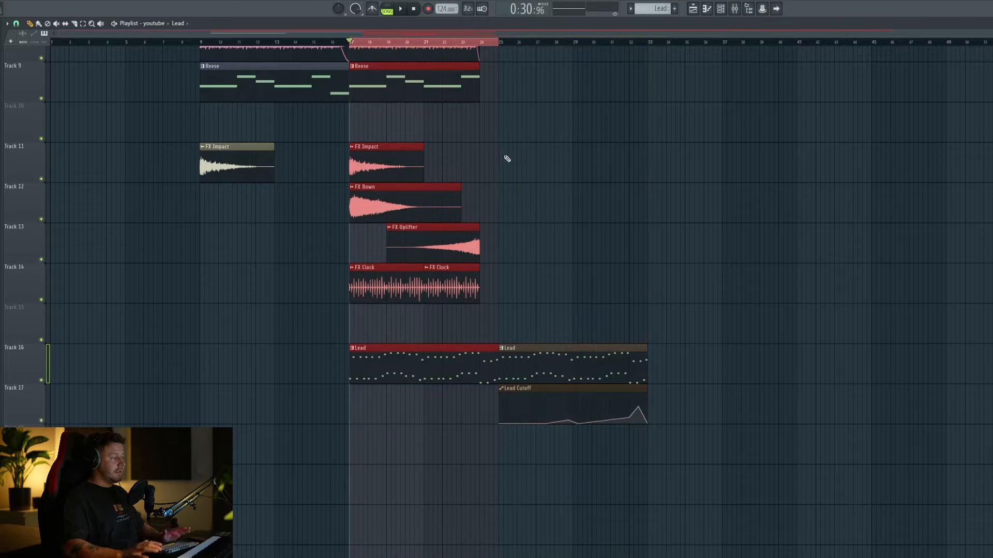
key("space")
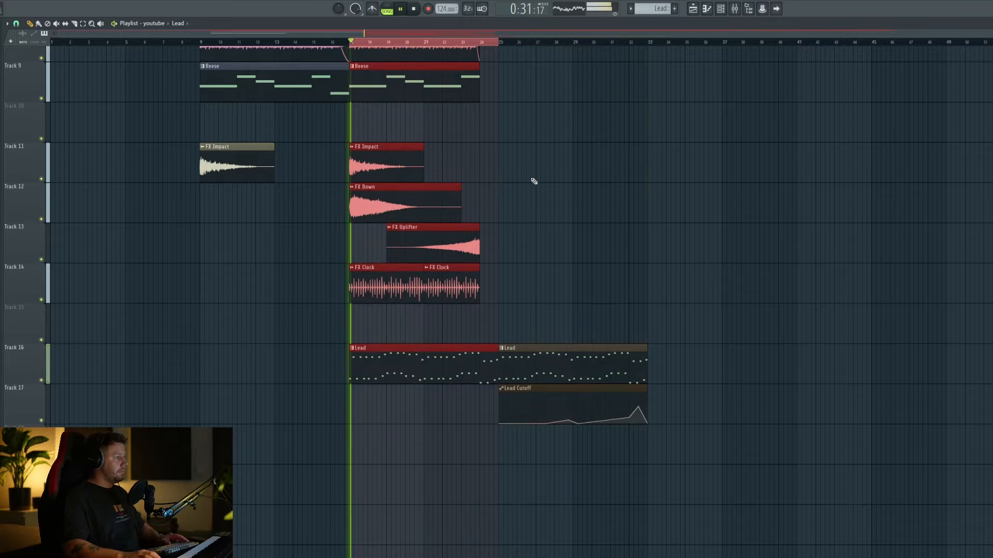
key("space")
left_click(550, 391)
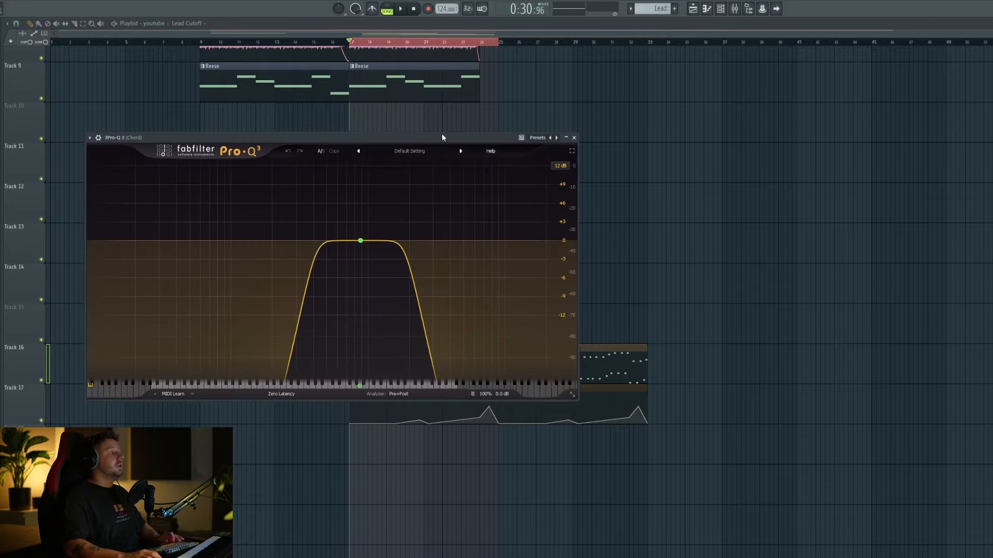
Step: Automate the Pro-Q 3 filter with a Lead intro filter clip on Track 18 and play the soloed lead from about bar 24
left_click_drag(442, 134, 553, 163)
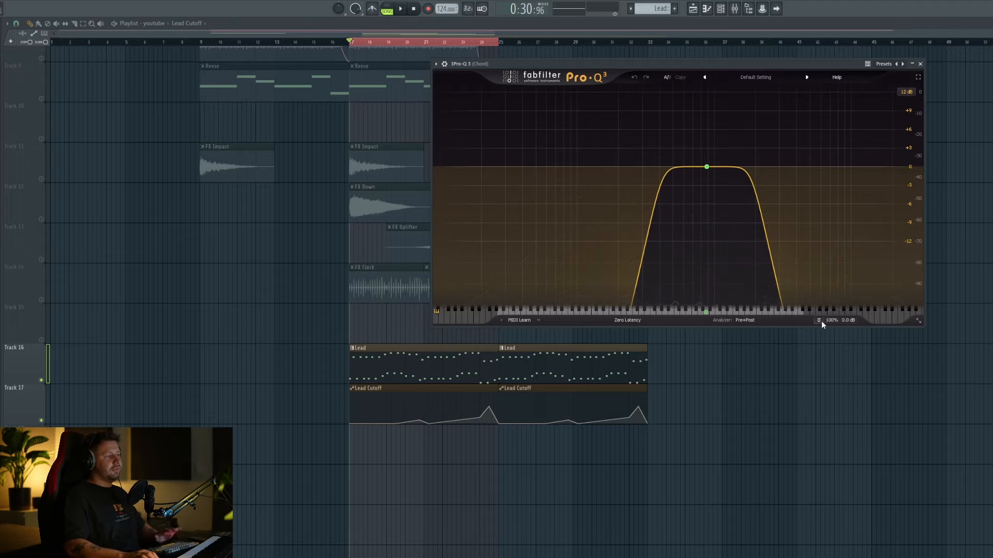
left_click(802, 208)
key("space")
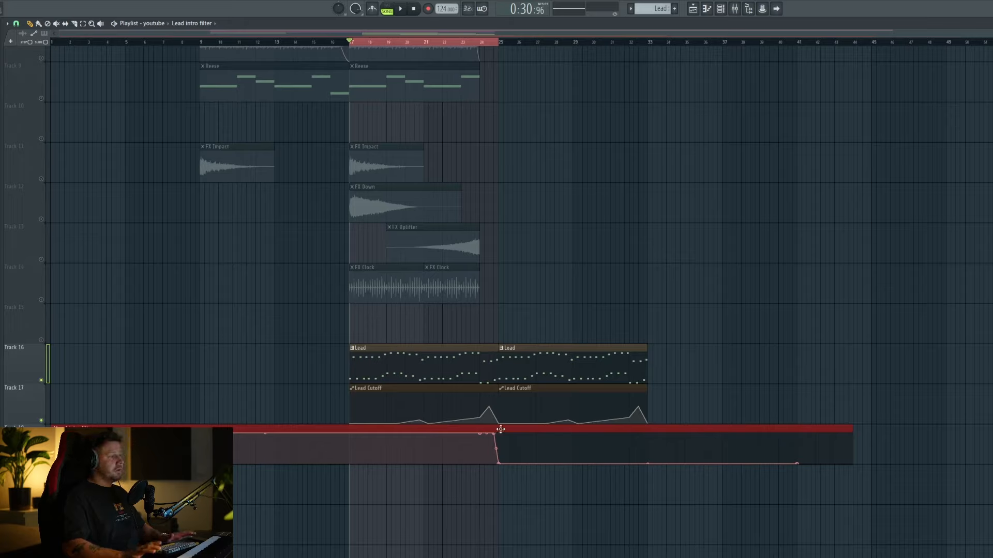
left_click(478, 42)
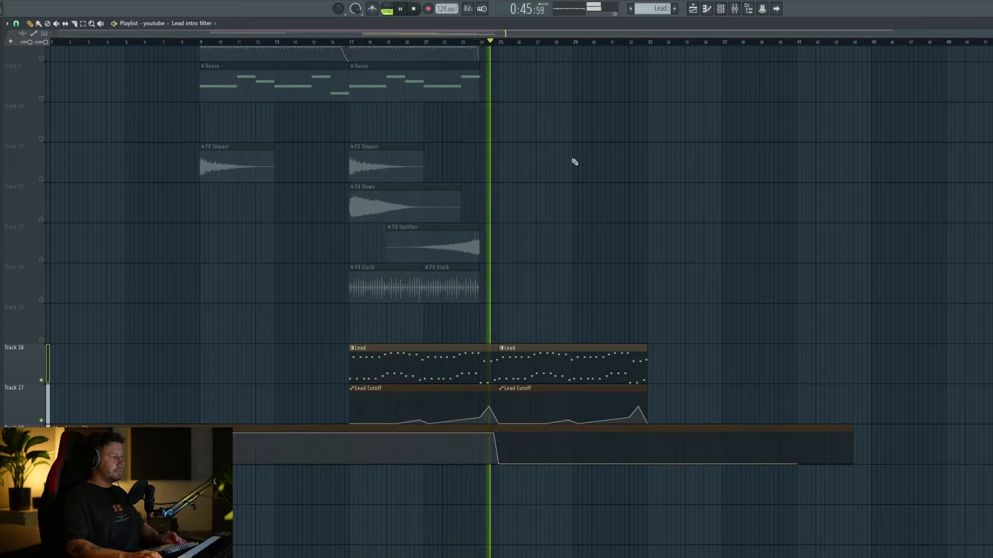
key("space")
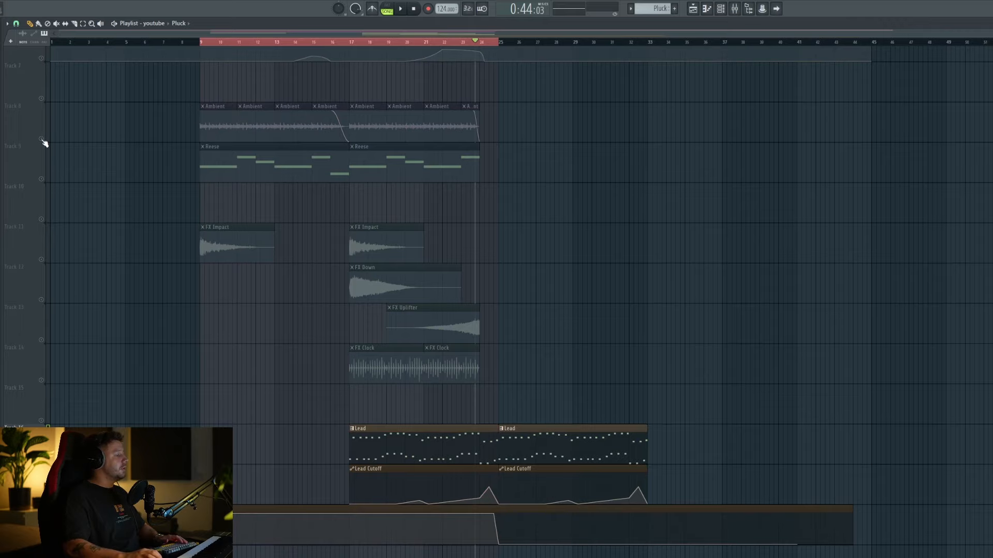
Step: Solo the Ambient track for playback and record the Pluck part from bar 9 with the Serum PLUCK - Blue Man Group patch
left_click(41, 140)
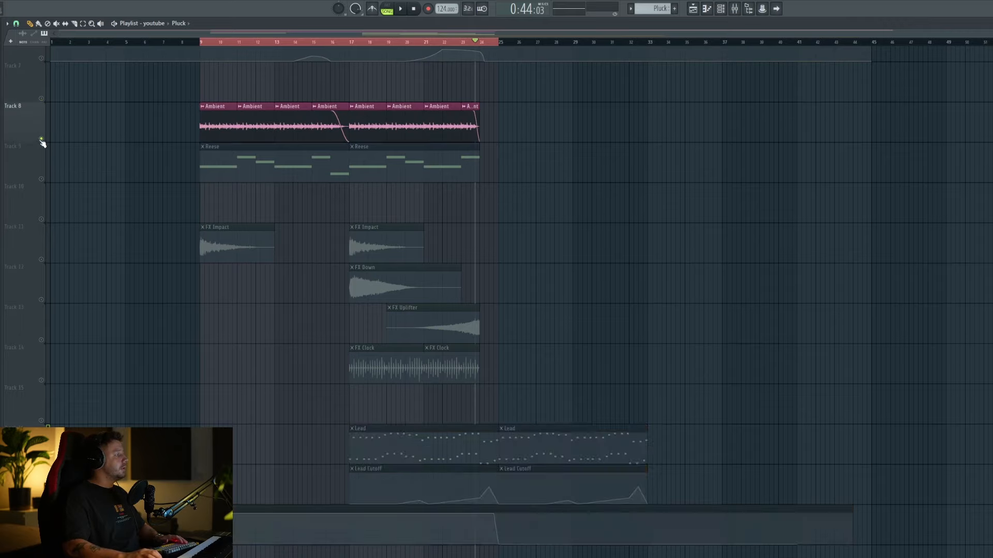
key("space")
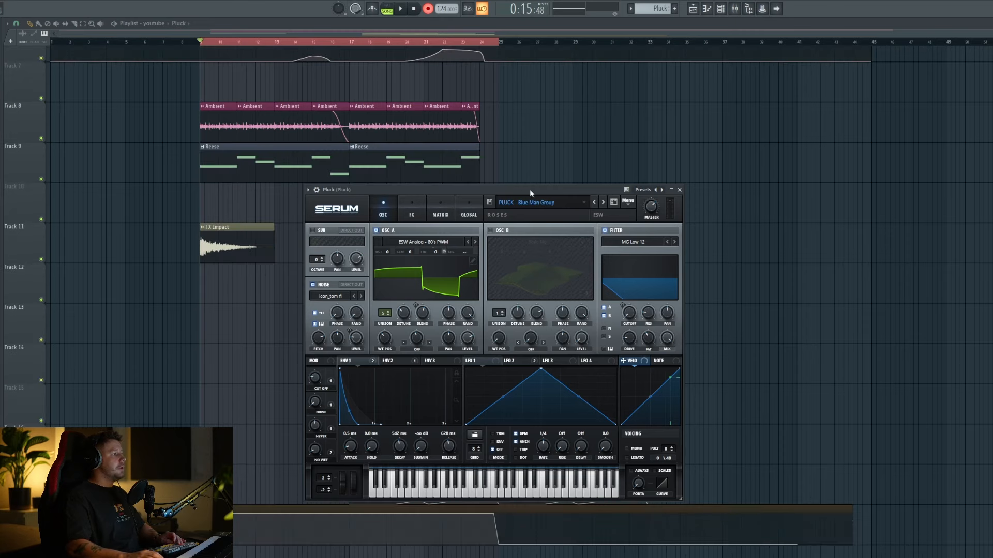
key("space")
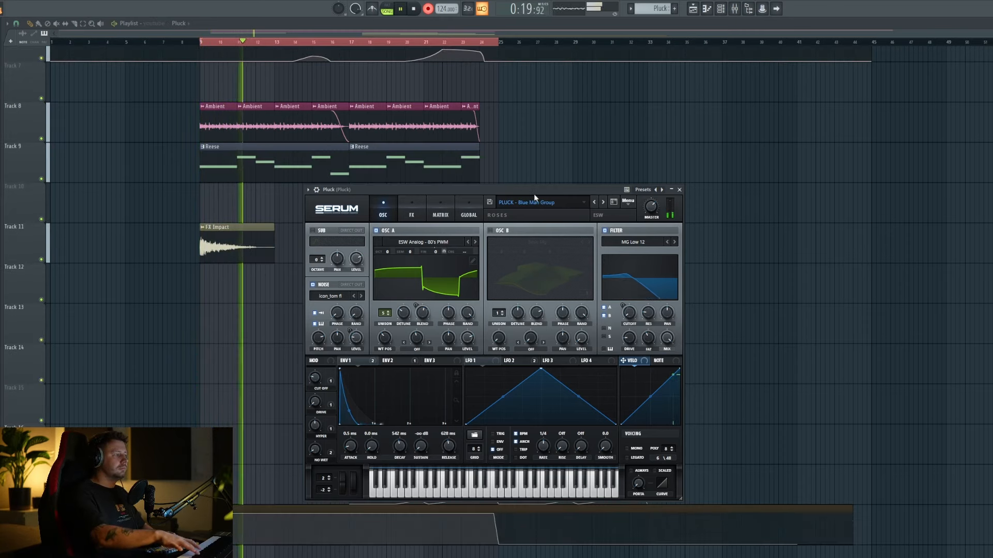
key("space")
Step: Audition the recorded Pluck notes in the piano roll and place the Pluck pattern on Track 20
key("F7")
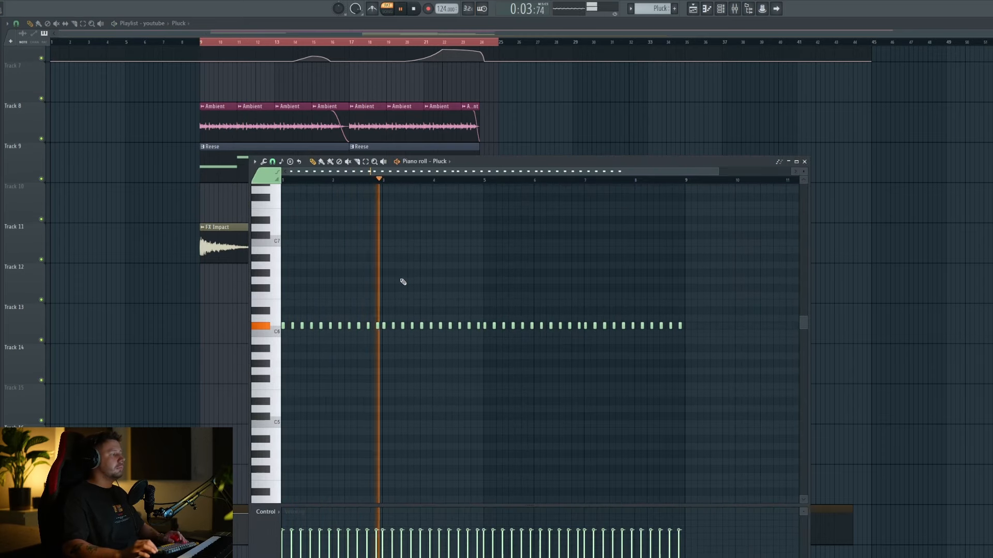
key("space")
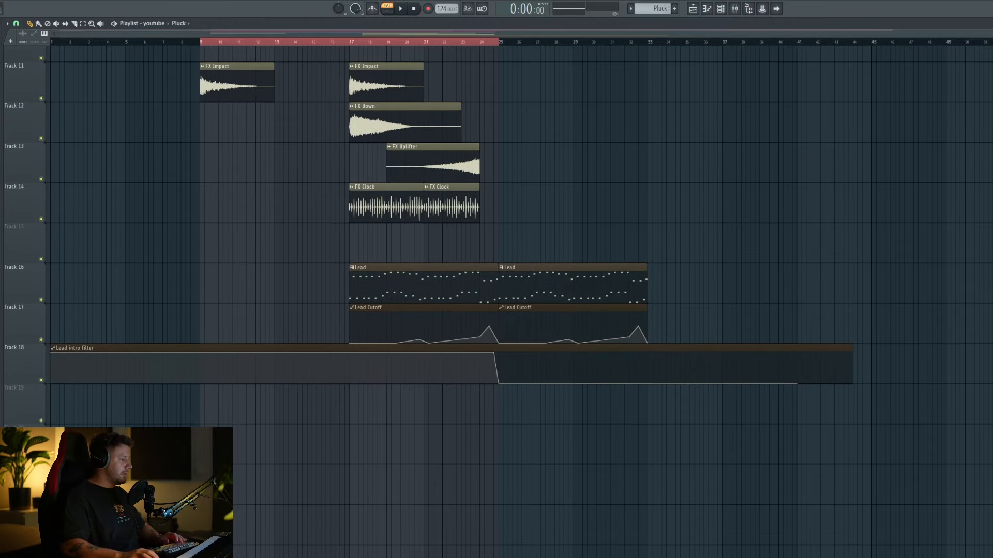
left_click(248, 419)
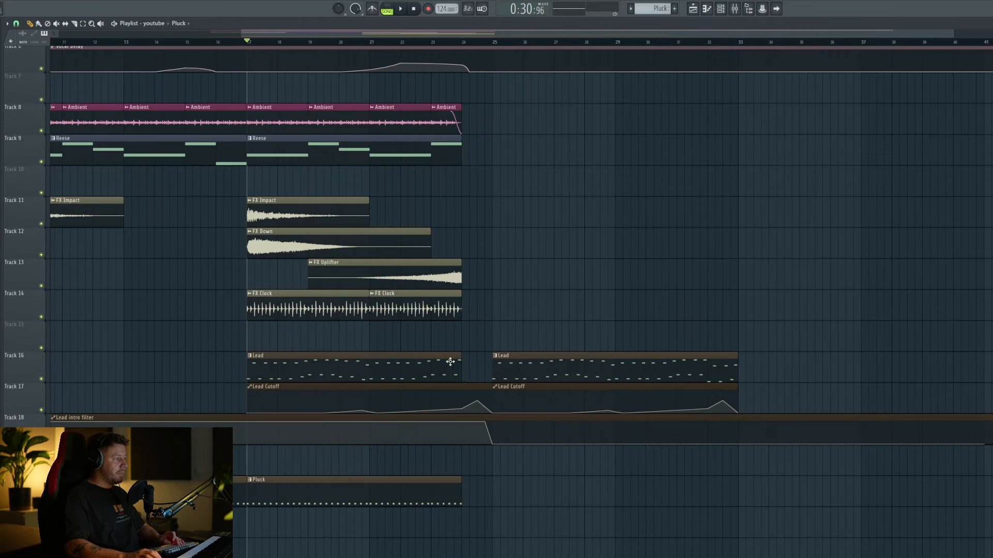
Step: Play the full arrangement from bar 17 into the Lead section after bar 25
left_click_drag(488, 233, 517, 318)
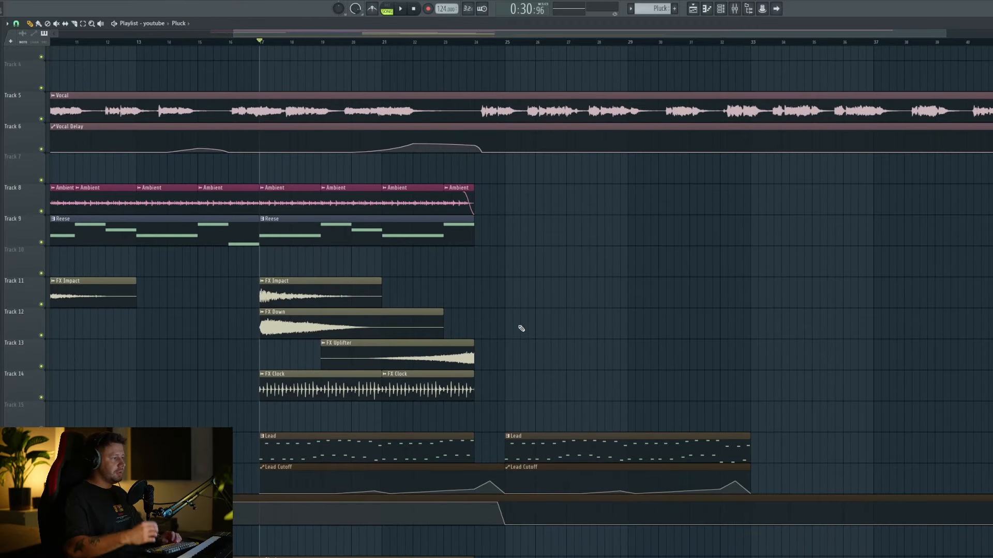
left_click_drag(553, 290, 549, 235)
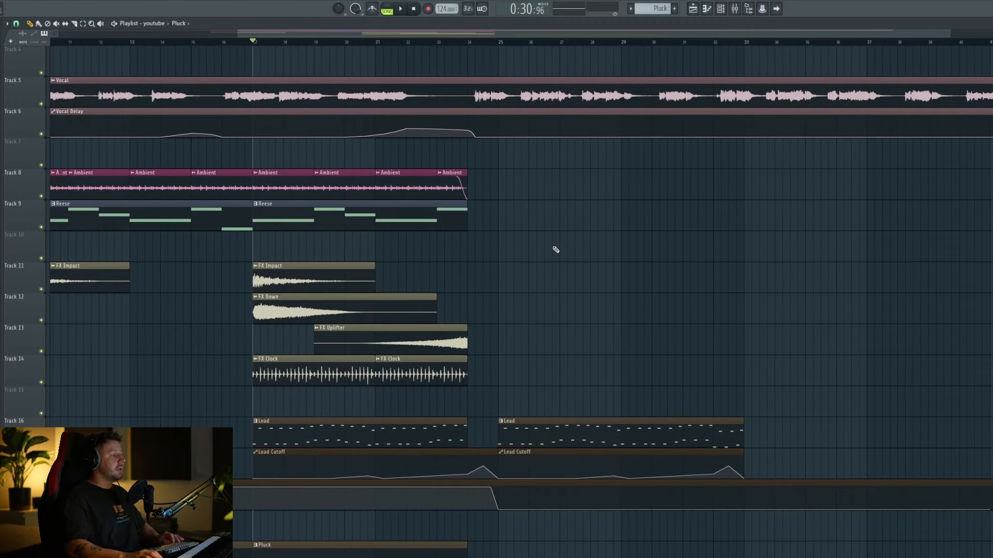
key("space")
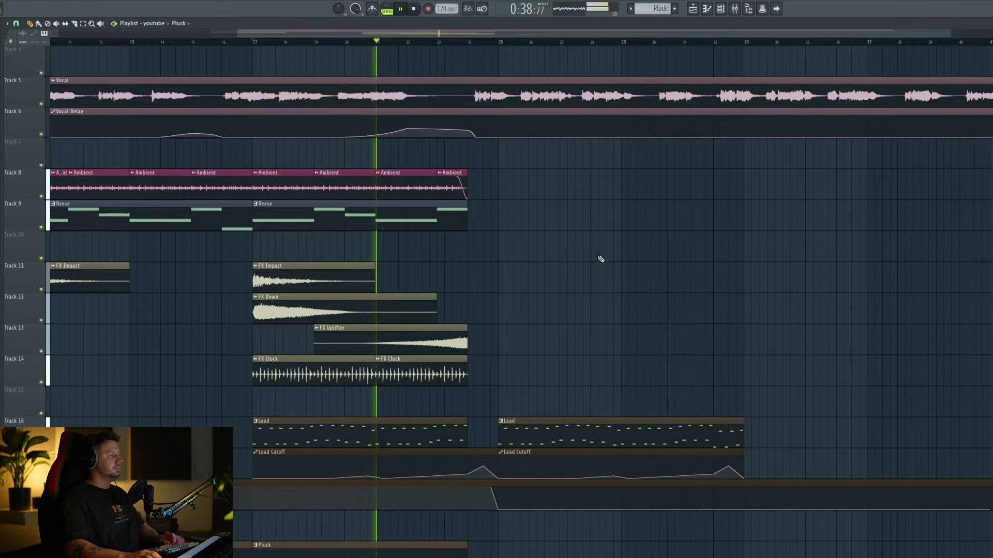
scroll(598, 259, "down", 3)
scroll(579, 284, "up", 2)
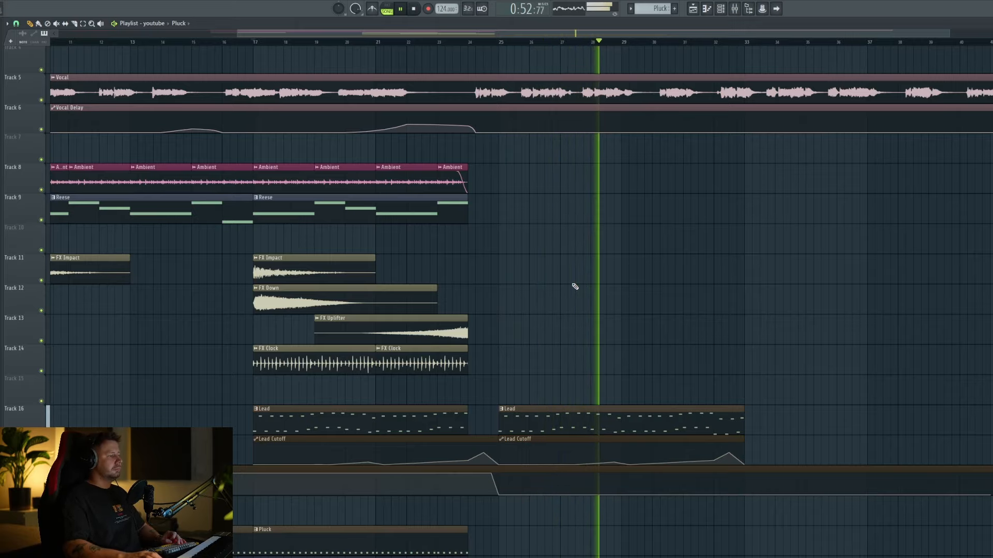
key("space")
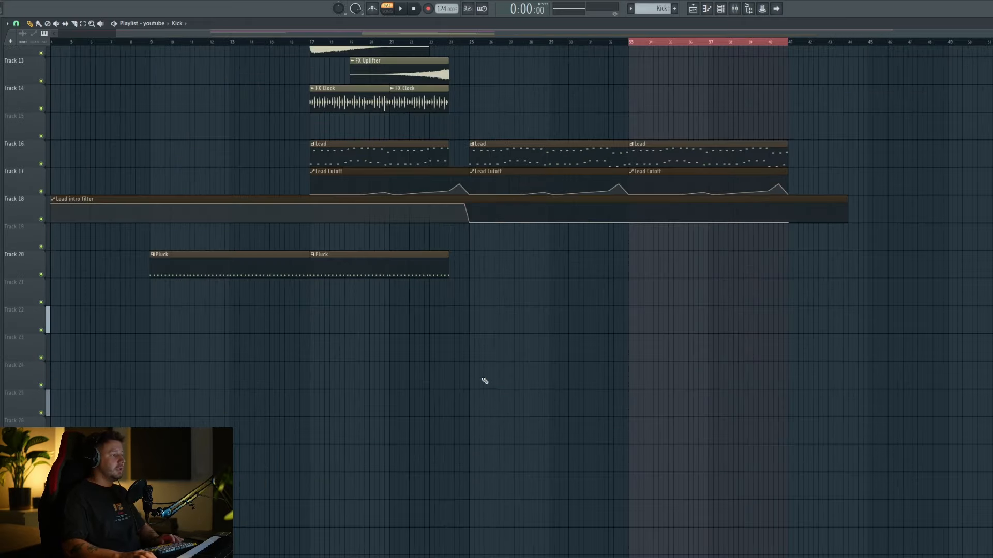
Step: Place the Kick pattern on Track 24 at bars 25 and 29 and play it from bar 25
left_click(482, 380)
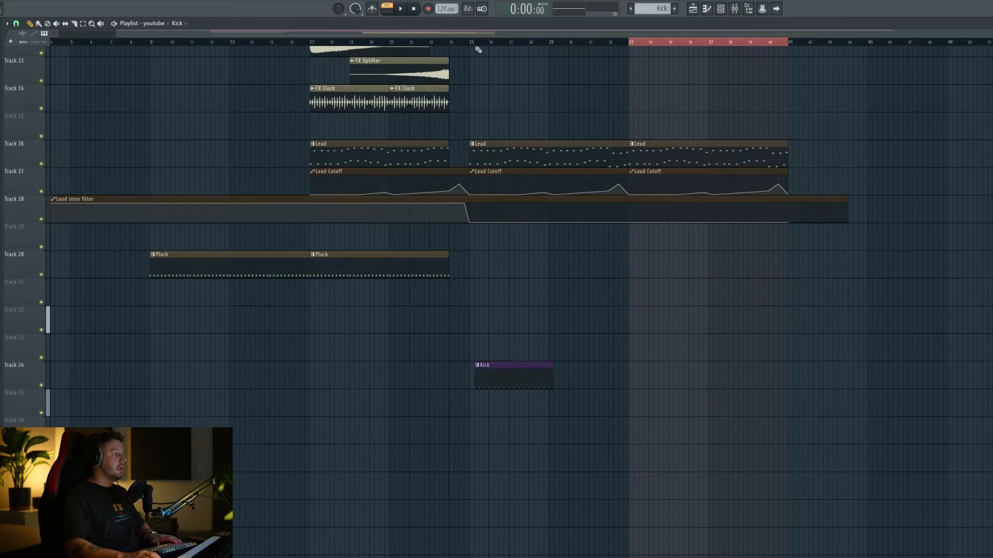
left_click_drag(527, 377, 522, 377)
key("space")
left_click(551, 373)
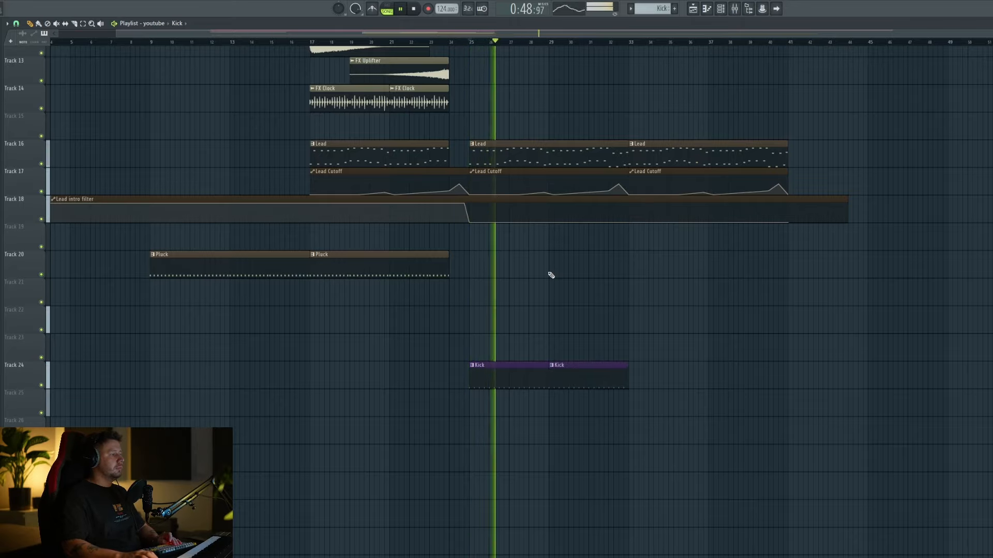
key("space")
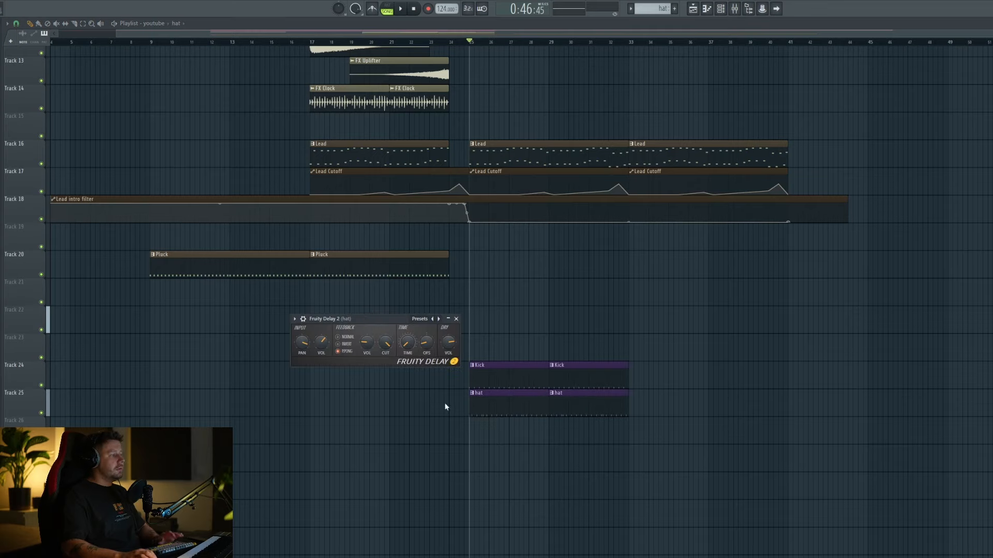
Step: Close the hat's Fruity Delay 2 window and play the kick and hat patterns from bar 25
left_click(456, 319)
key("space")
left_click_drag(581, 323, 569, 328)
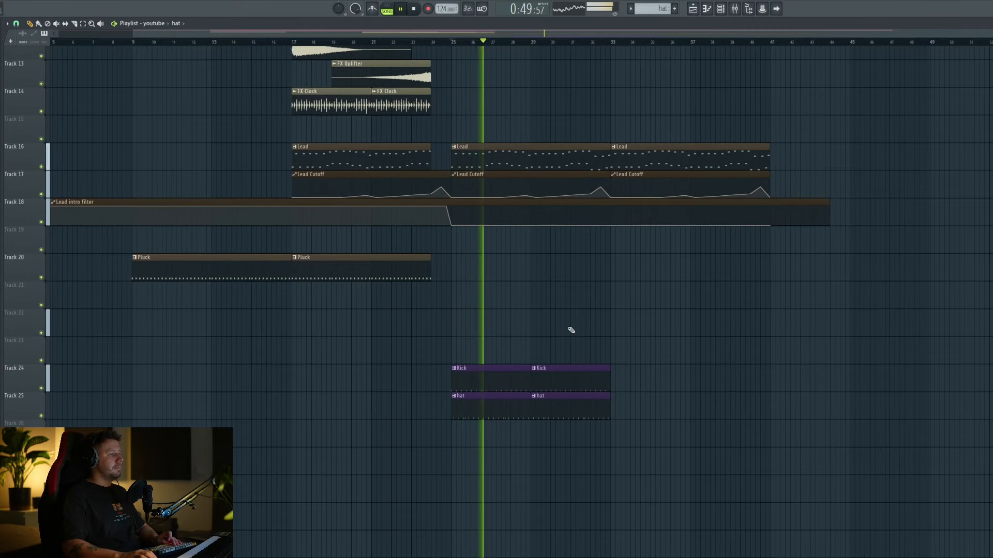
key("space")
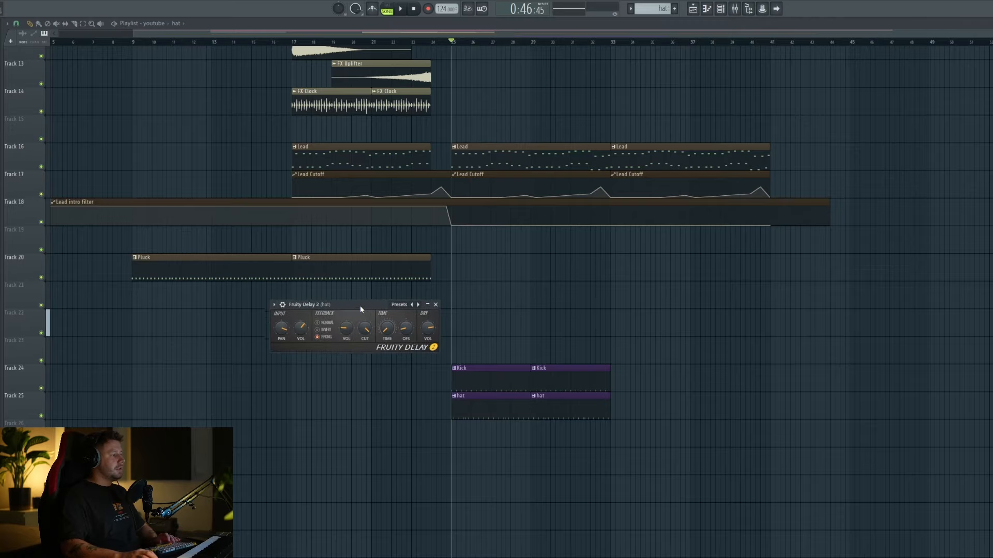
Step: Audition the hat from bar 25 with its Fruity Delay 2 open and close the plugin window
left_click_drag(360, 306, 363, 301)
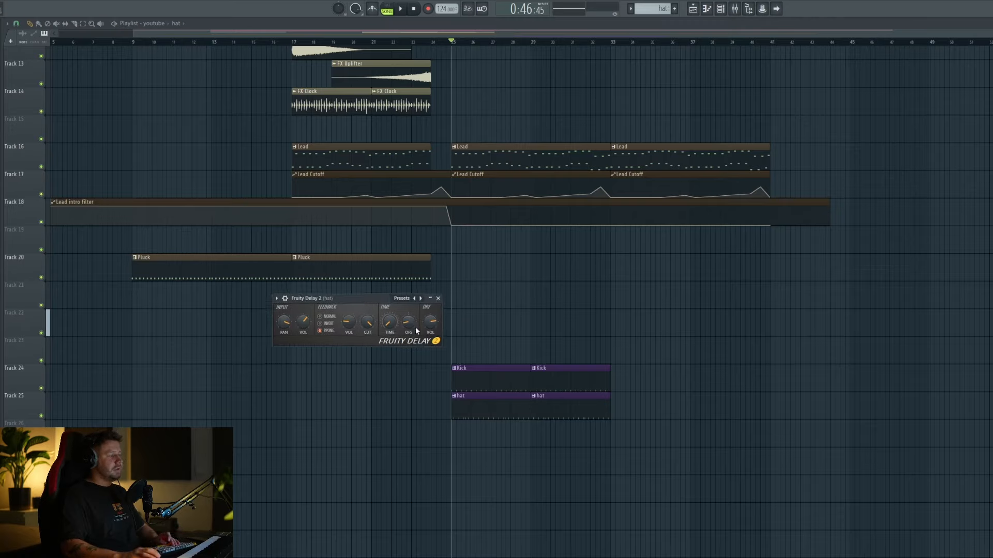
key("space")
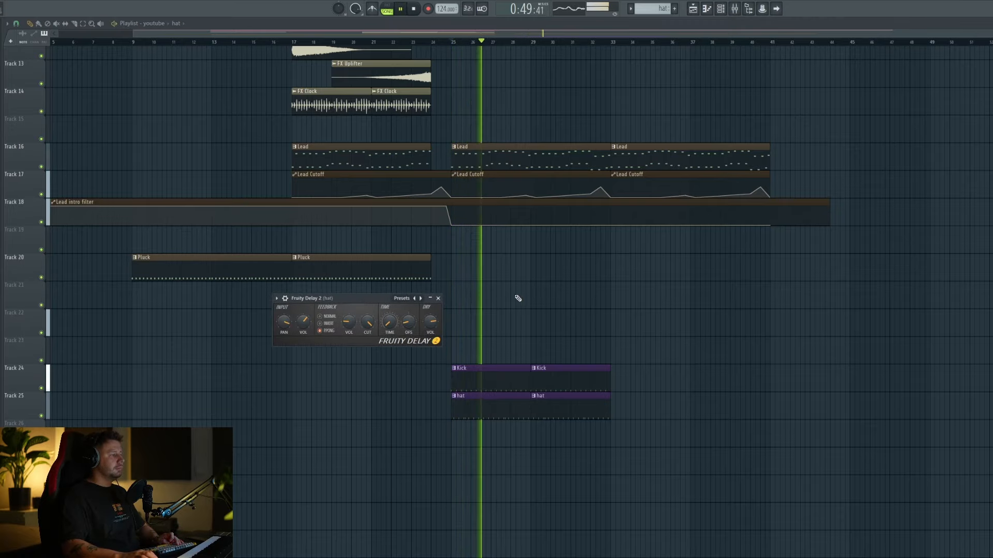
key("space")
key("space")
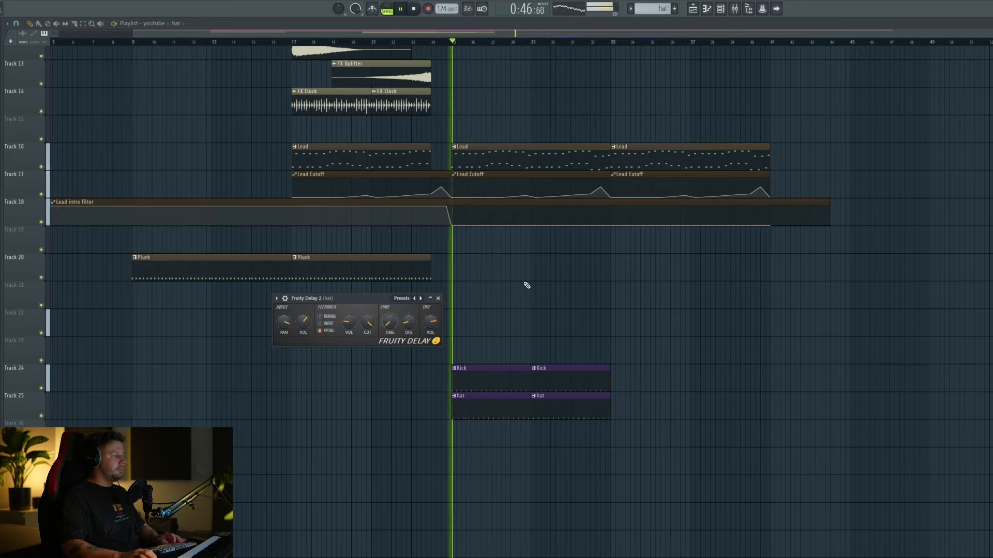
left_click(438, 298)
key("space")
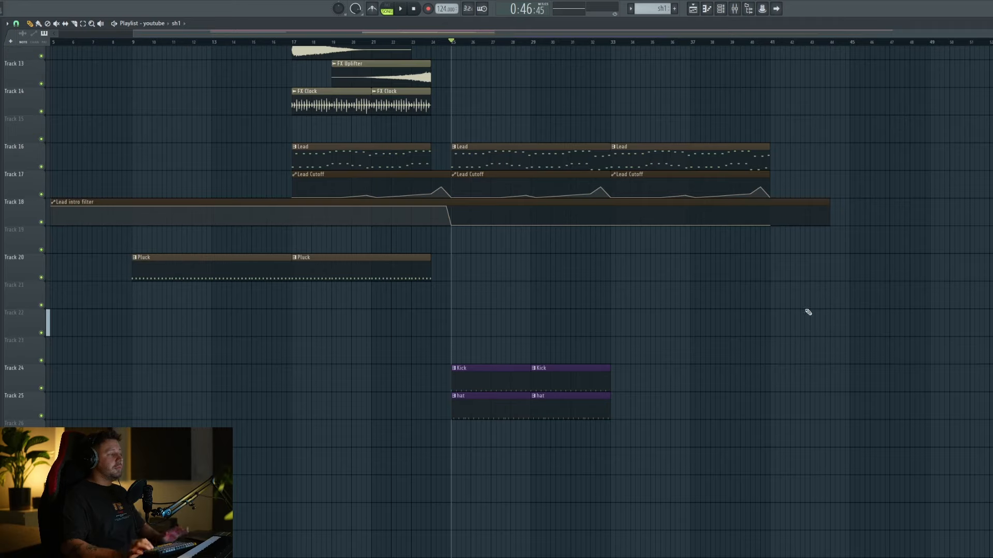
Step: Place the sh1 pattern on Track 26 at bars 25 and 29 and play it with the other drums
left_click(453, 436)
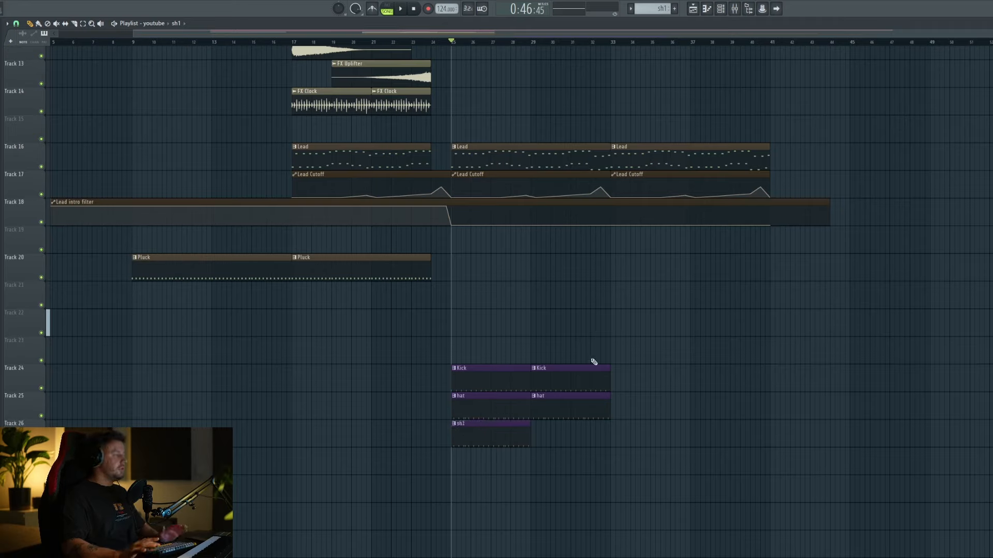
key("space")
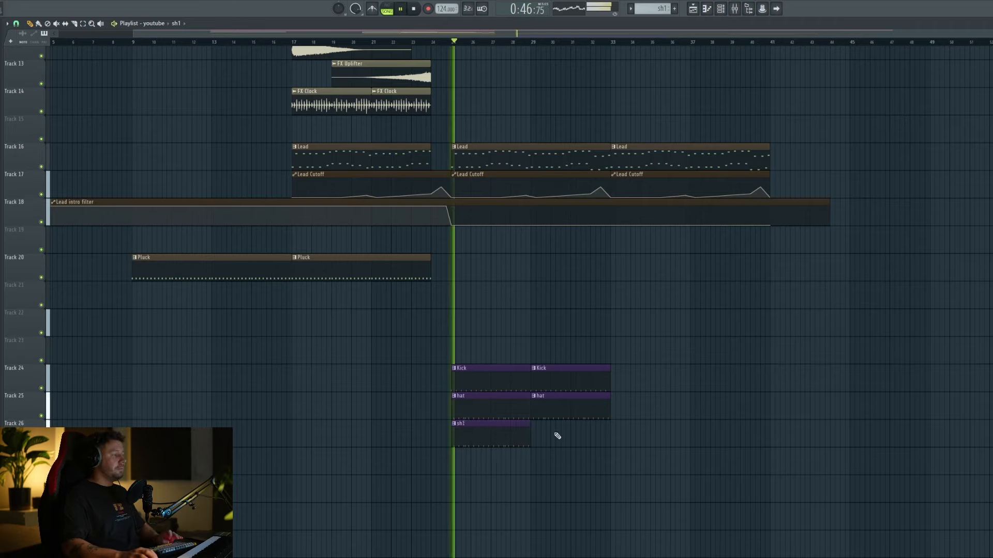
left_click_drag(529, 435, 610, 434)
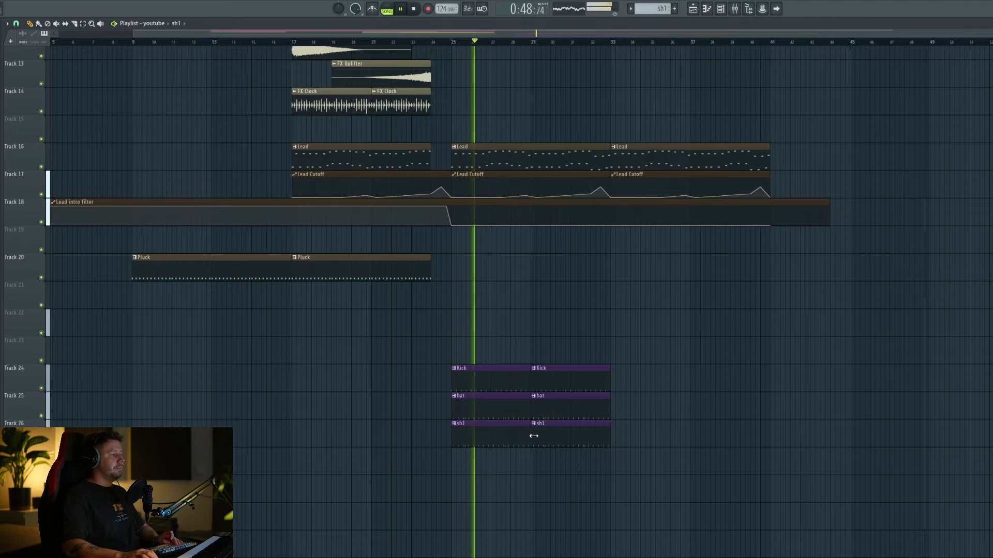
key("space")
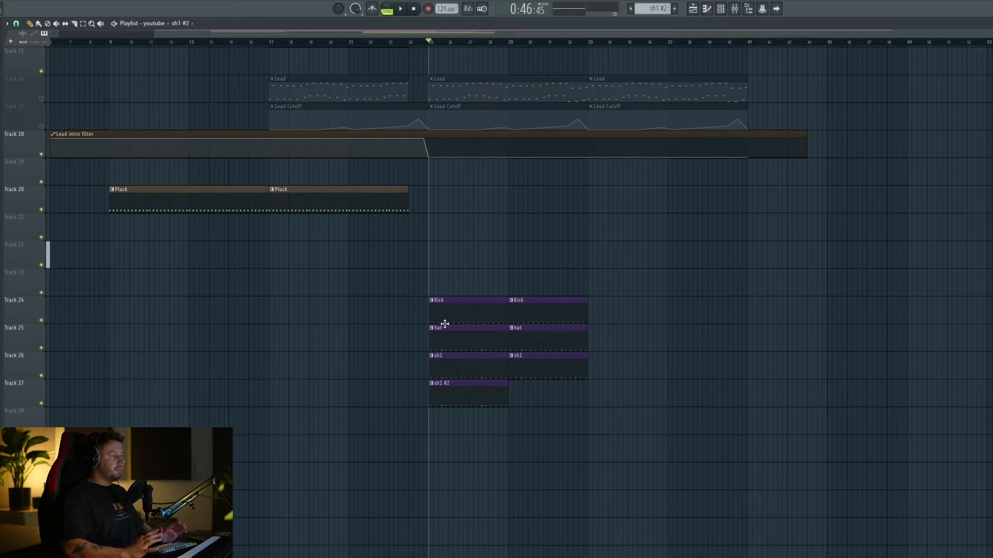
Step: Repeat the sh1 #2 pattern at bar 29 on Track 27 and play the drum layers from bar 25 with the Lead muted
key("space")
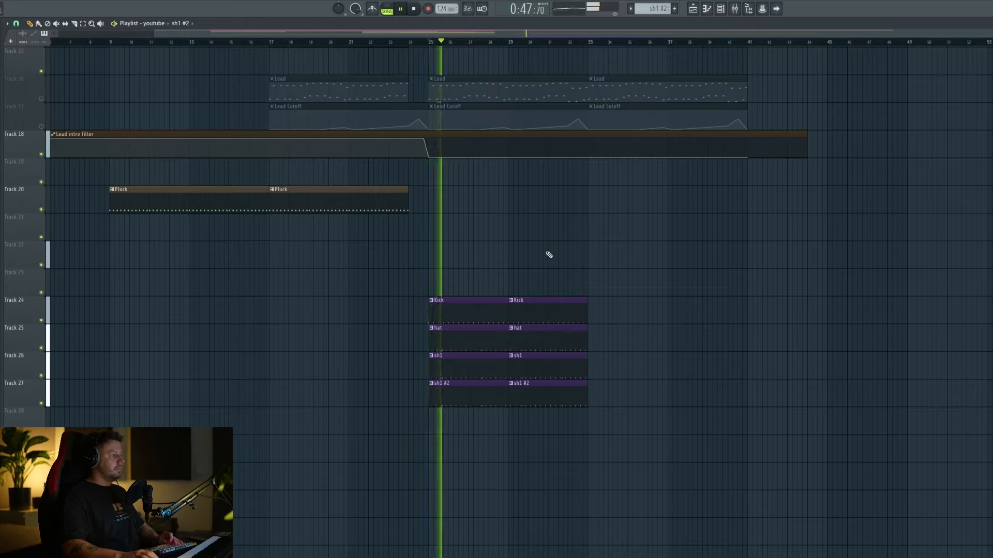
key("space")
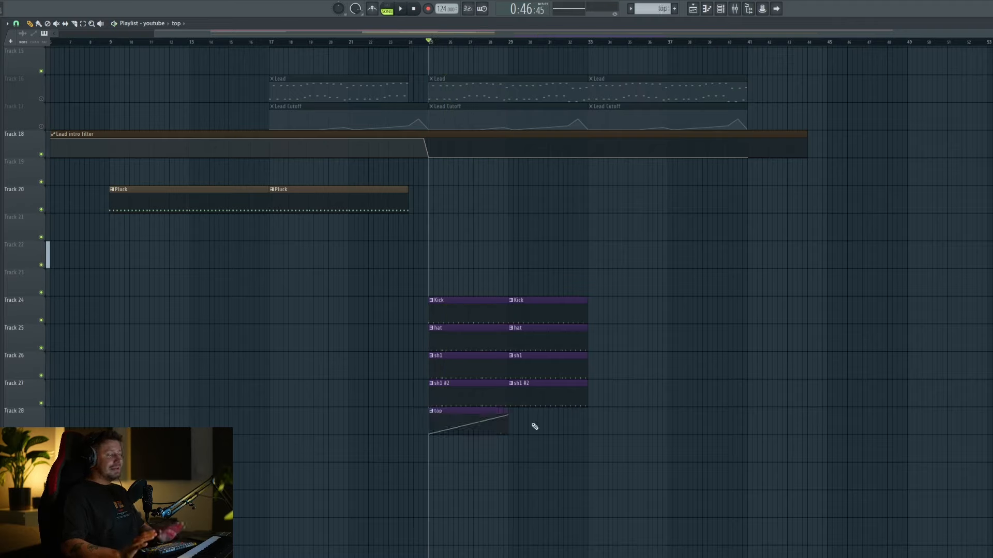
Step: Place the top #2 pattern on Track 29 at bar 25 and audition both top layers with the other drums
key("space")
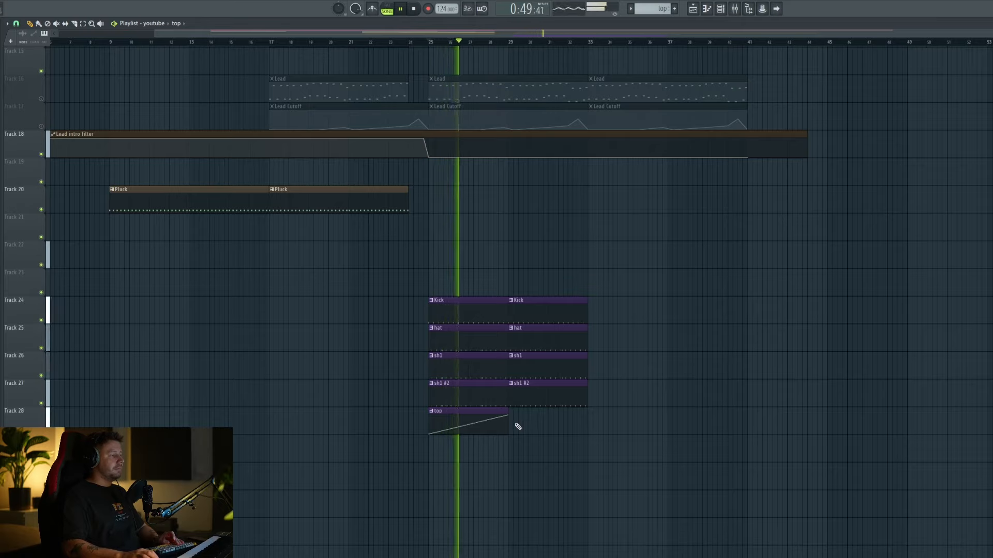
key("space")
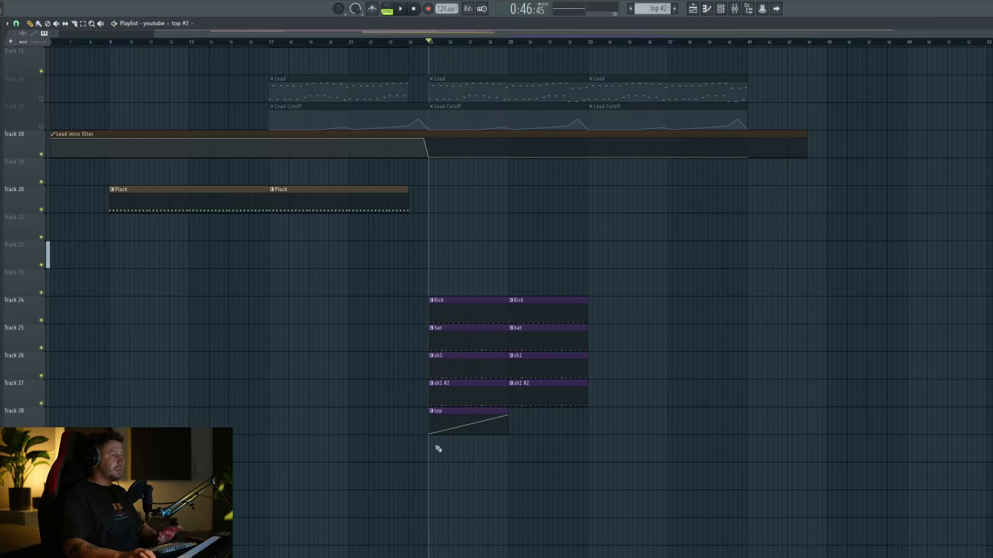
left_click(438, 449)
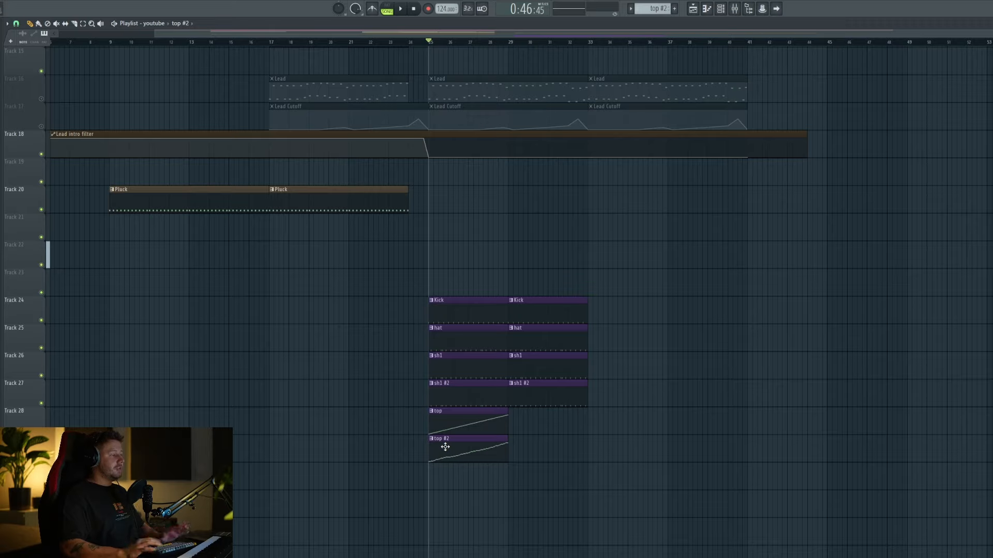
key("space")
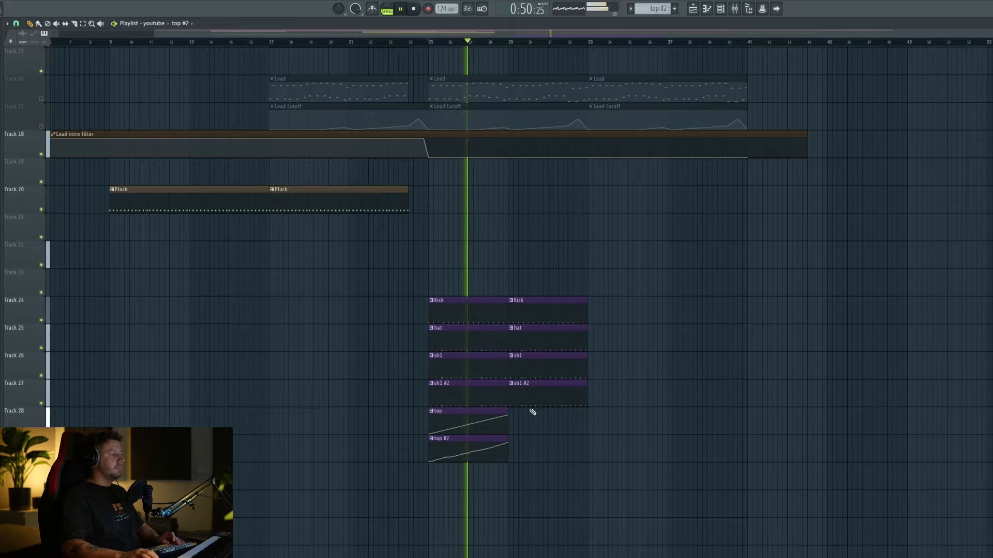
key("space")
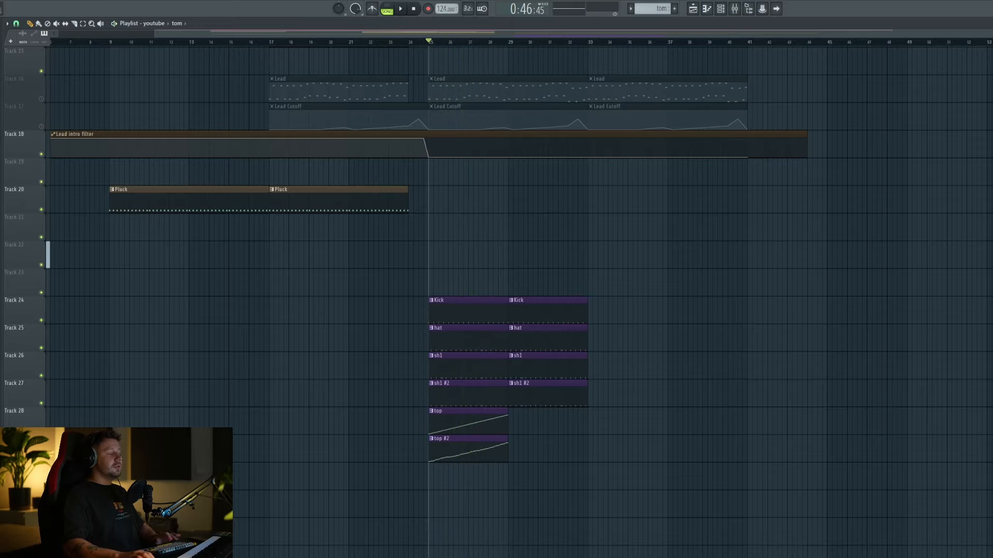
Step: Place the tom pattern on Track 30 at bar 25 and play it with the other drum layers
scroll(520, 394, "down", 2)
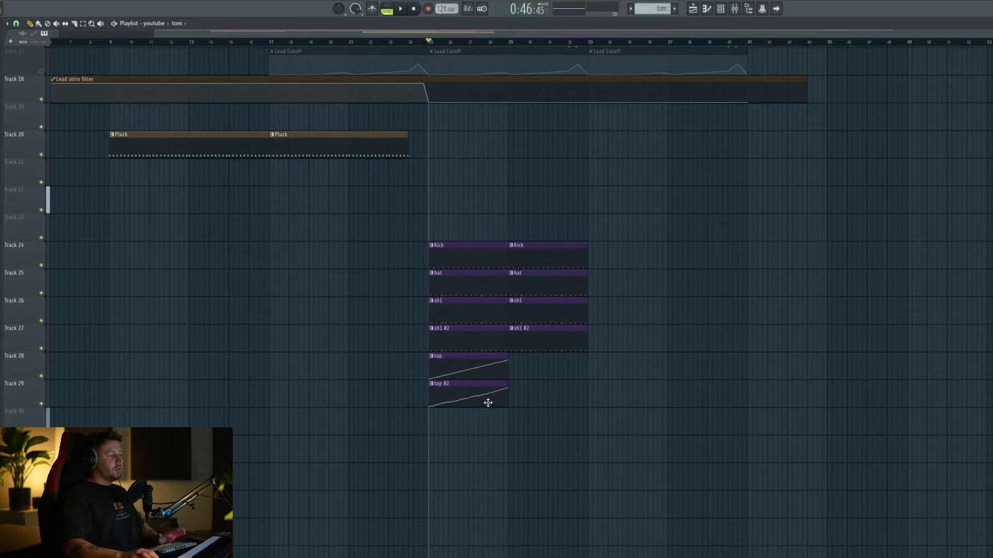
left_click(434, 421)
key("space")
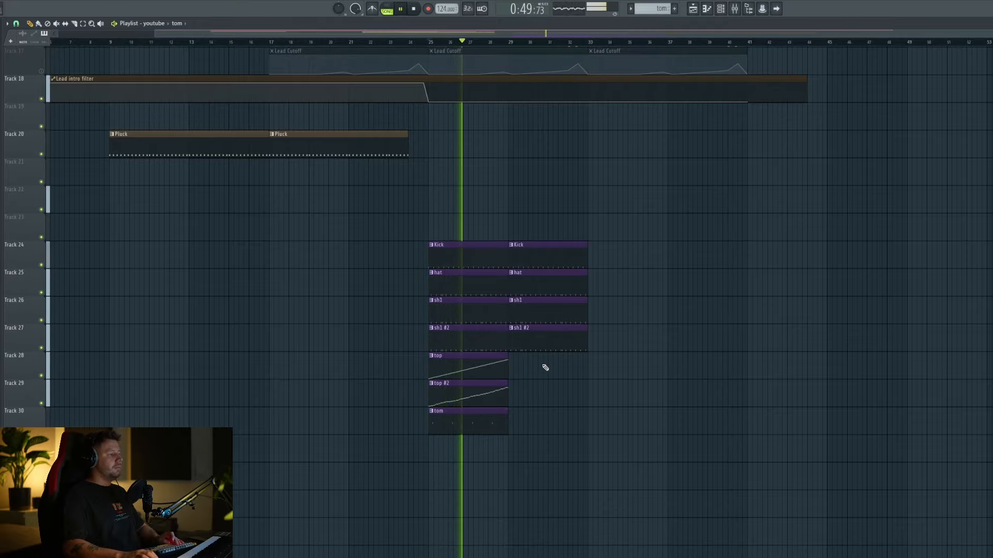
key("space")
Step: Place the clap pattern on Track 31 at bar 25 and play it with the other drums
scroll(590, 346, "down", 4)
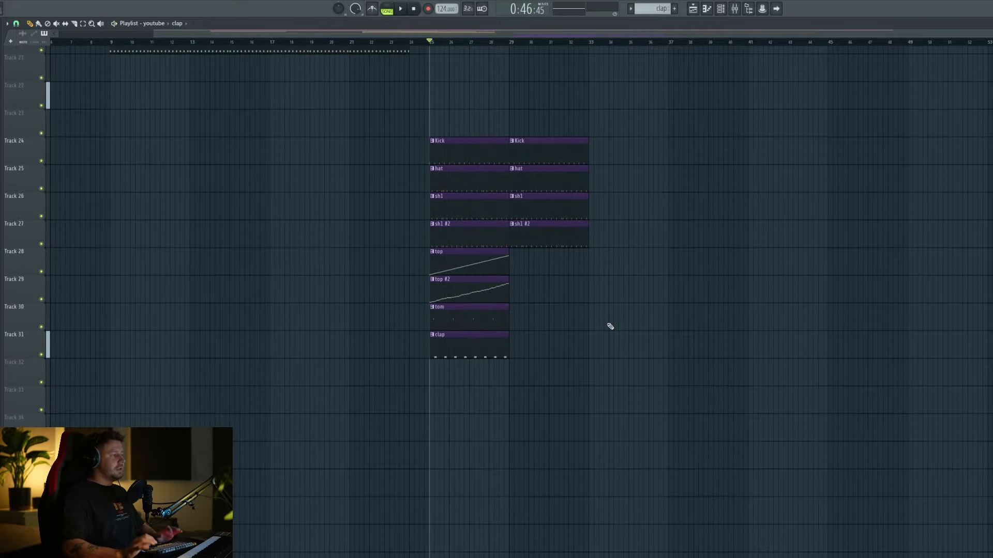
key("space")
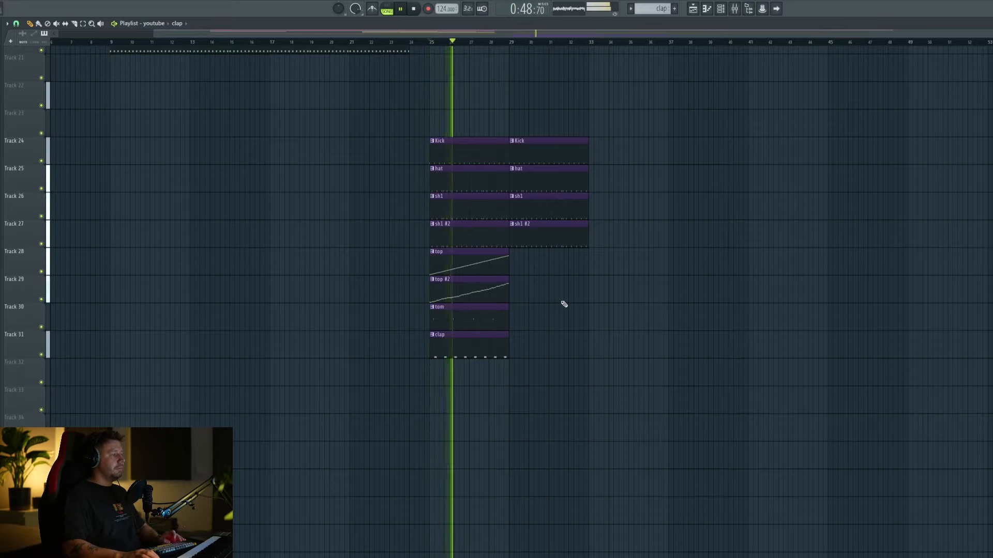
key("space")
Step: Add clap #2 on Track 32 and ride on Track 33, repeat all drum layers at bar 29, and play from bar 25
key("ctrl+shift+c")
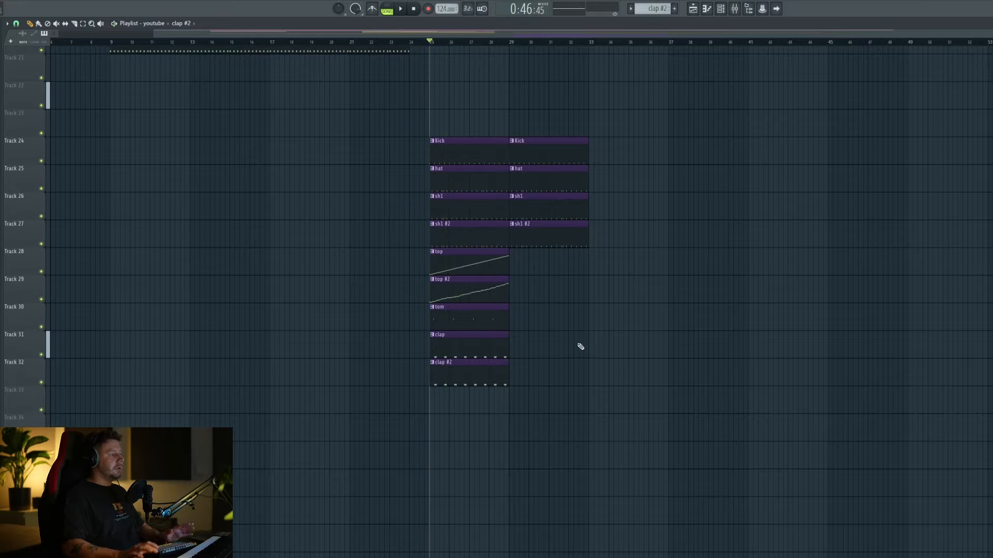
key("space")
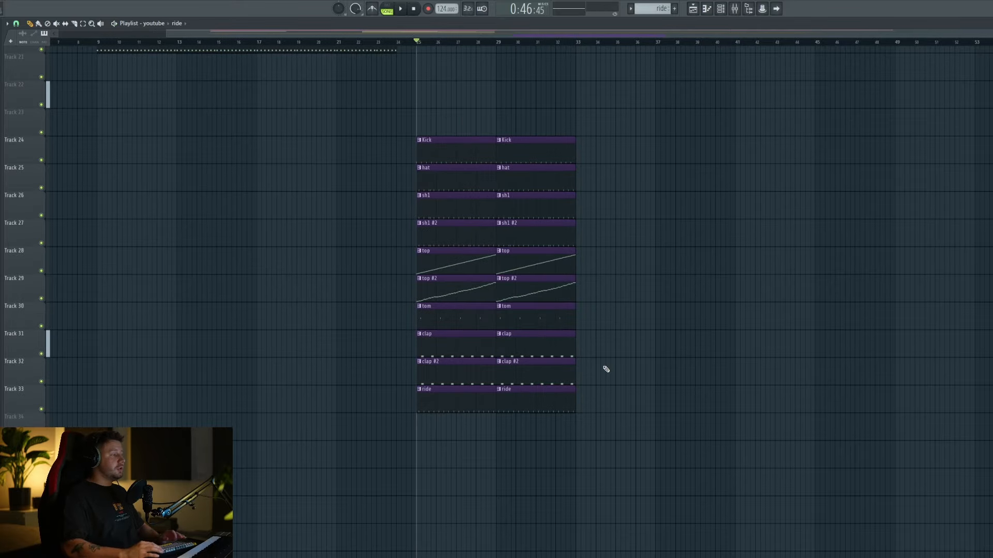
key("space")
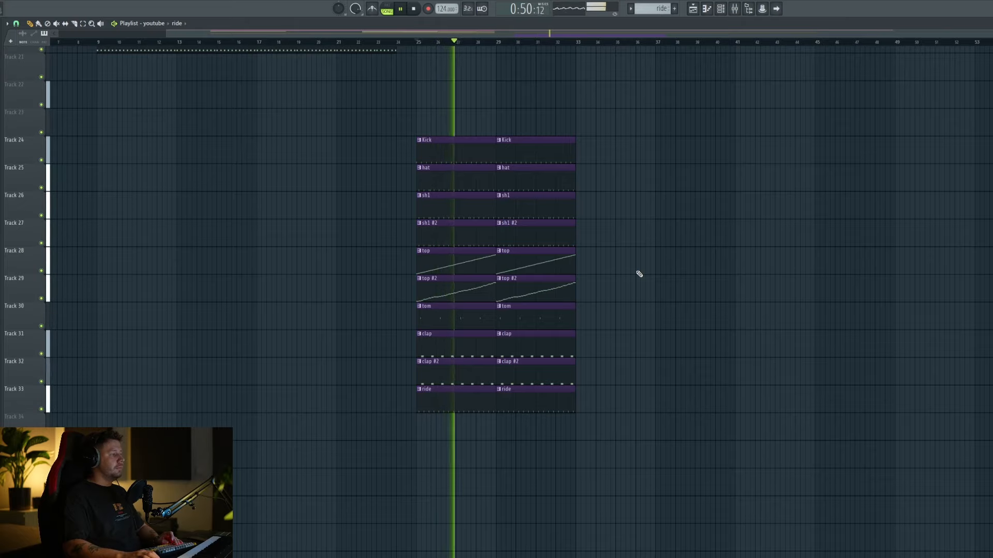
key("space")
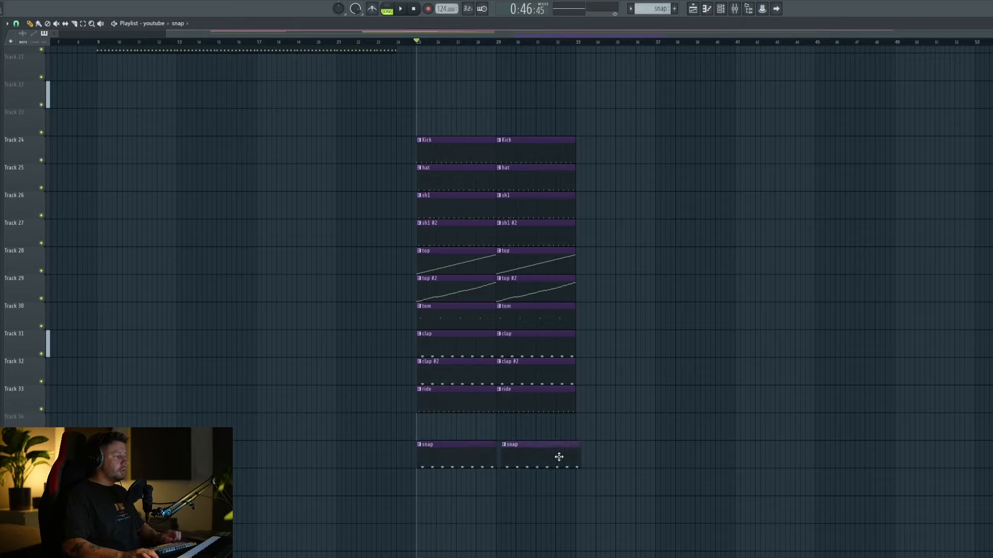
Step: Place the snap patterns ahead of bar 24 and duplicate the drum clips of bars 25 to 33 at bar 33
left_click_drag(537, 463, 378, 463)
scroll(556, 149, "up", 1)
left_click_drag(639, 136, 417, 413)
key("ctrl+b")
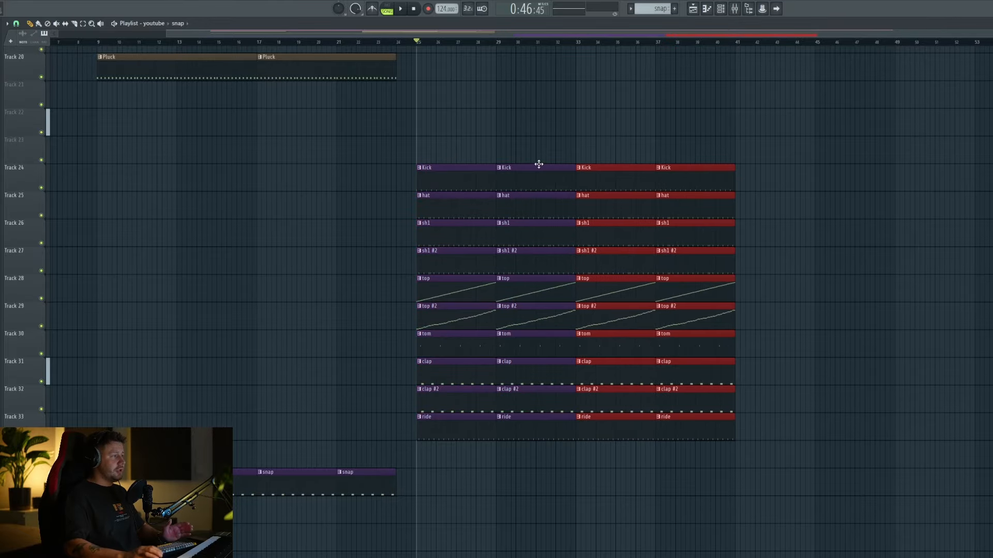
Step: Clear the drum layers below the kick between bars 25 and 33, keeping only a hat and a snap clip at bar 29
scroll(562, 170, "up", 1)
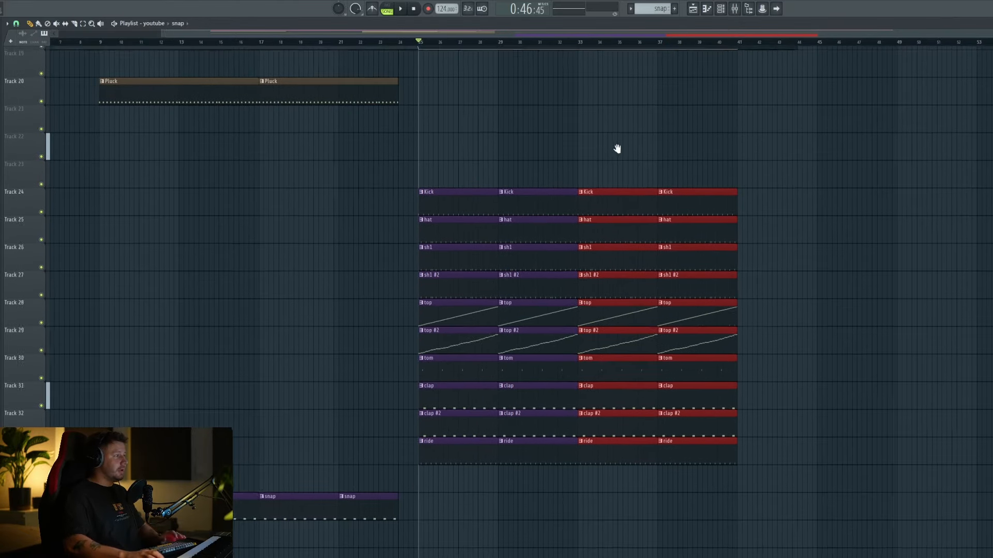
scroll(616, 291, "up", 1)
scroll(483, 271, "down", 1)
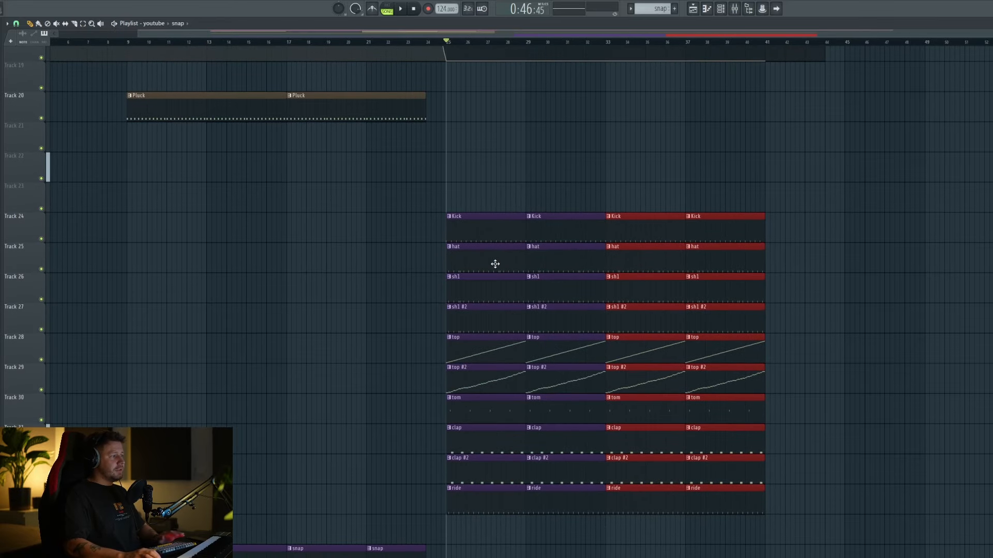
mouse_move(495, 264)
left_mouse_down()
mouse_move(499, 505)
mouse_move(560, 281)
left_mouse_up()
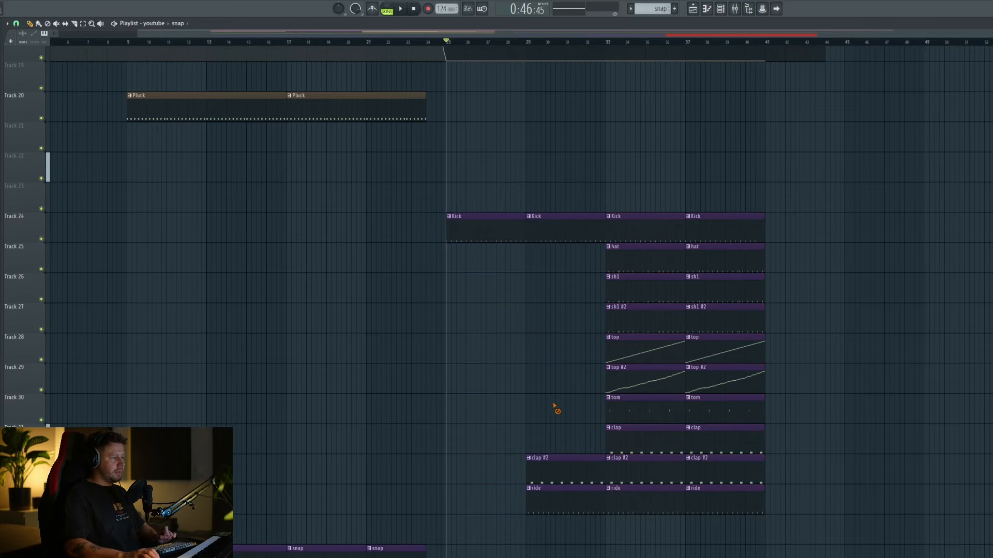
left_click_drag(554, 406, 538, 262)
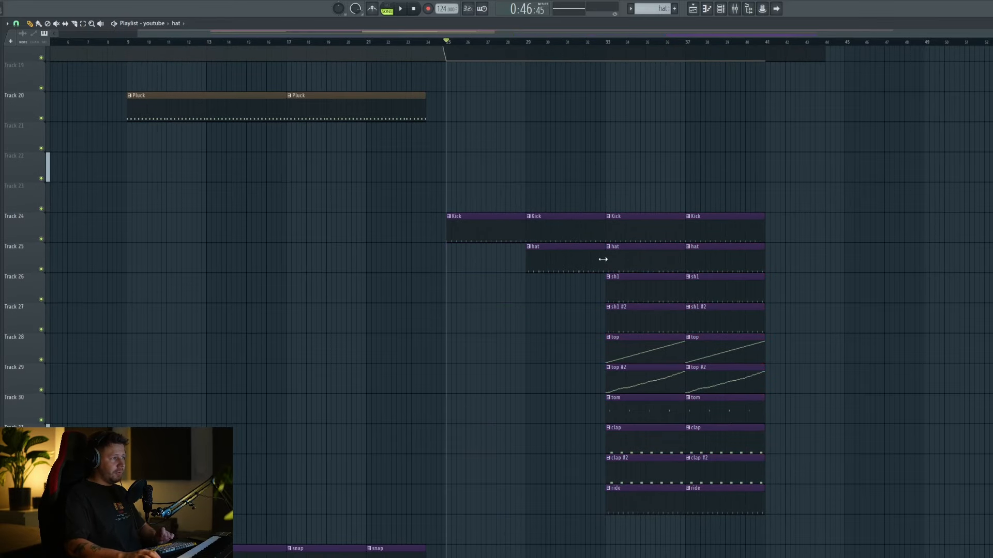
left_click(527, 549)
Step: Play the arrangement with the lead through the kick, hat and snap entries from bar 25 to bar 32
key("space")
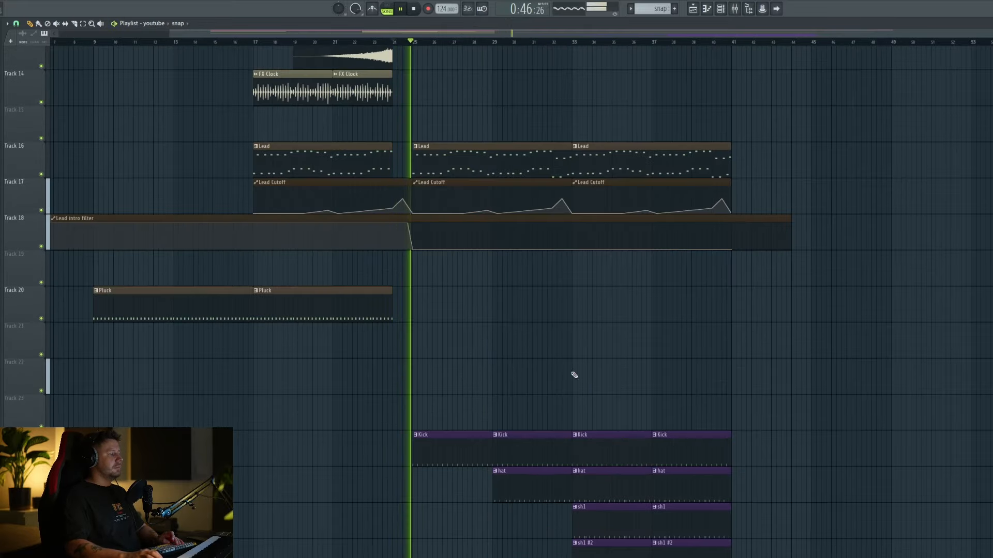
scroll(572, 383, "down", 2)
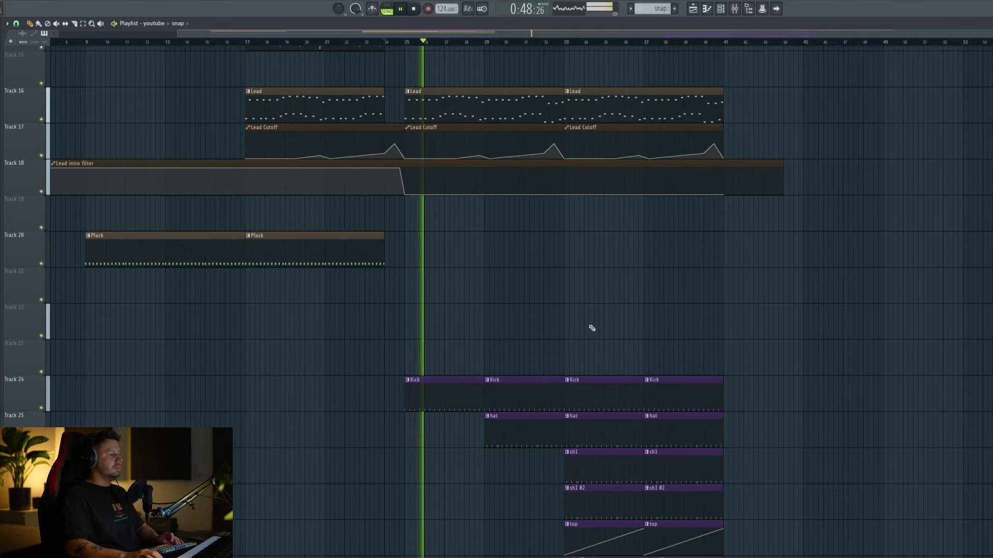
scroll(590, 329, "down", 2)
scroll(601, 317, "down", 1)
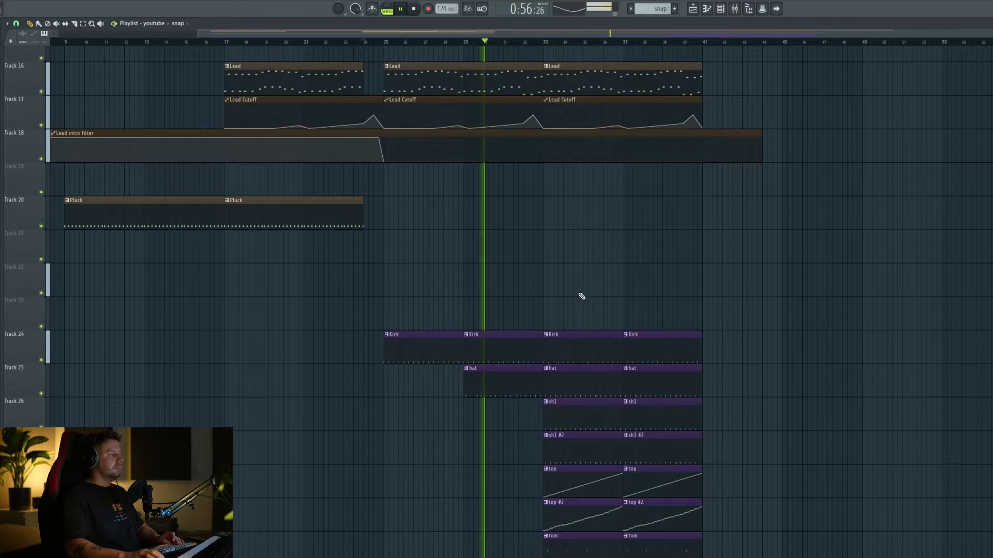
scroll(580, 294, "down", 6)
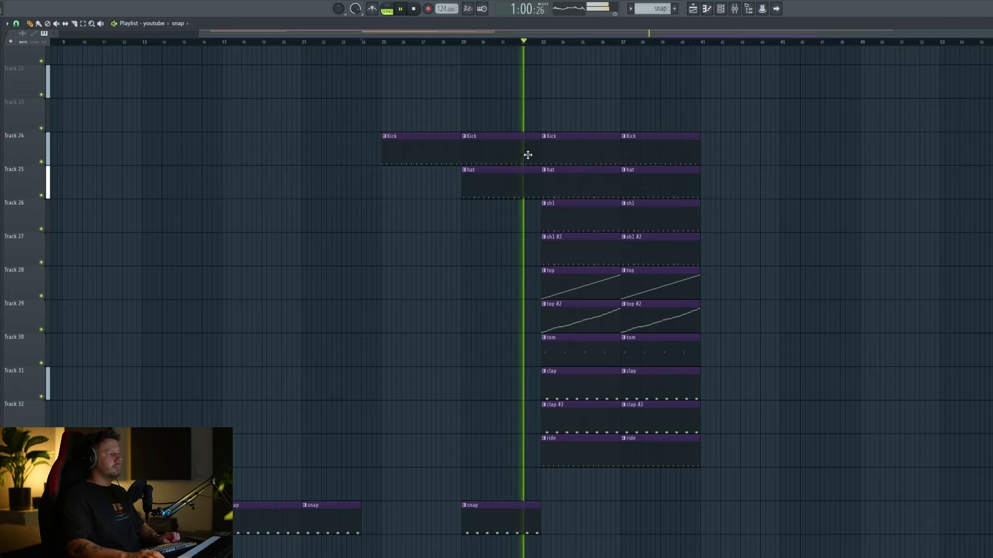
Step: Trim the kick, hat and snap clips starting at bar 29 so they end at bar 32
key("space")
left_click_drag(519, 97, 541, 520)
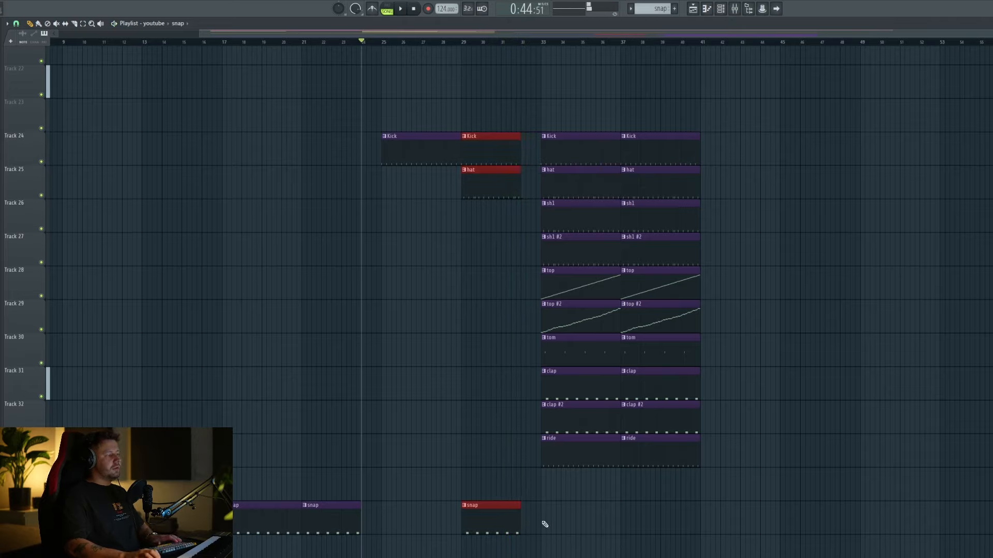
left_click(541, 82)
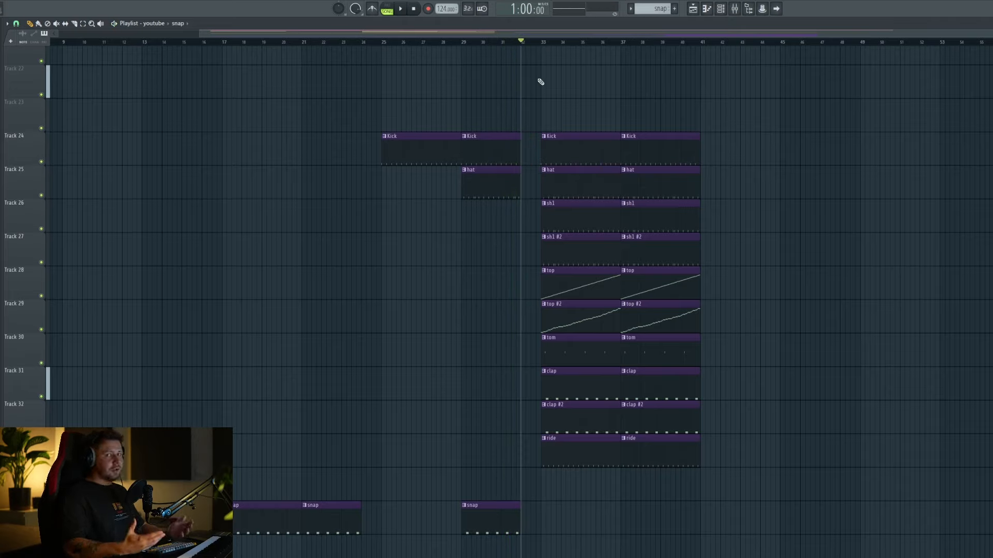
key("space")
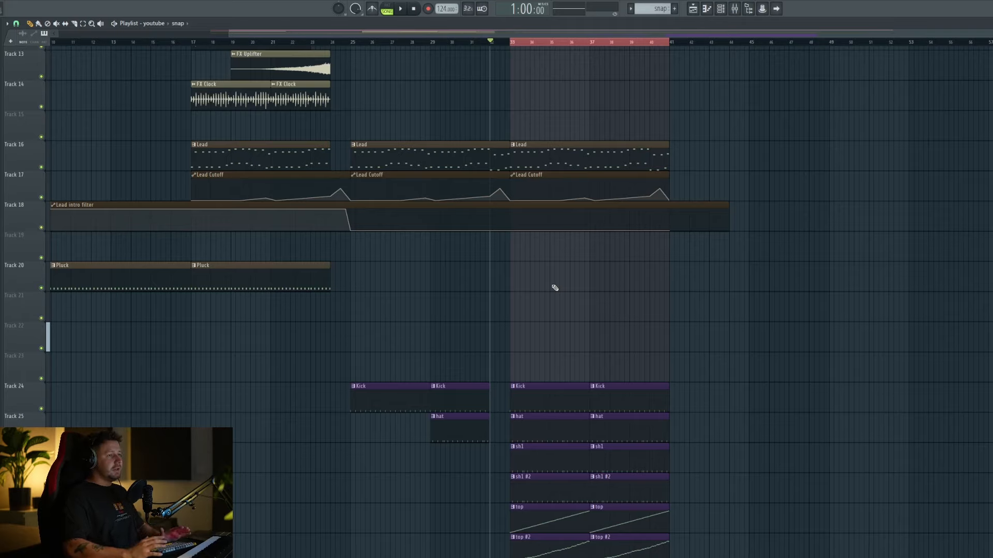
Step: Audition the PAD VERB channel from bar 33 through LuxeVerb, with its Pro-Q 3 bypassed and active
left_click_drag(608, 156, 538, 195)
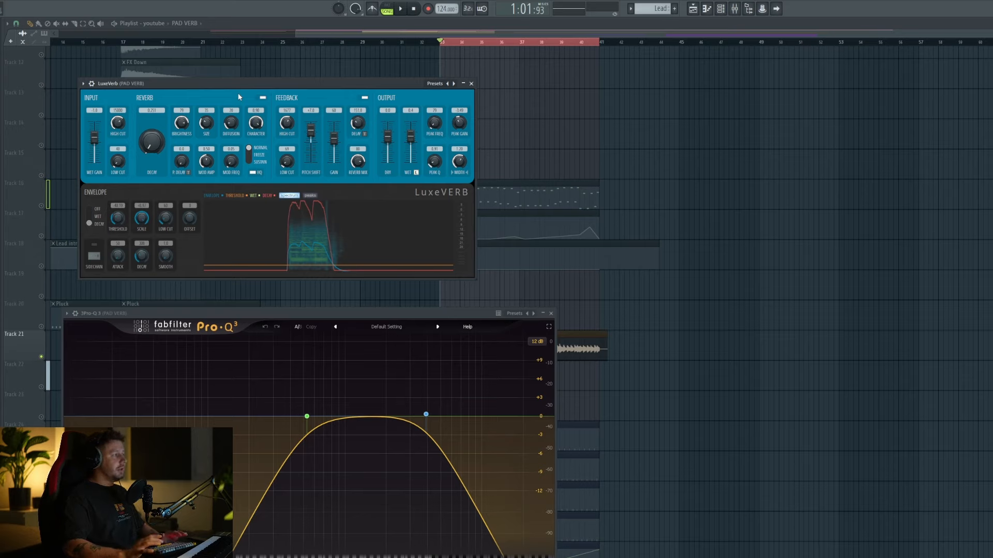
key("space")
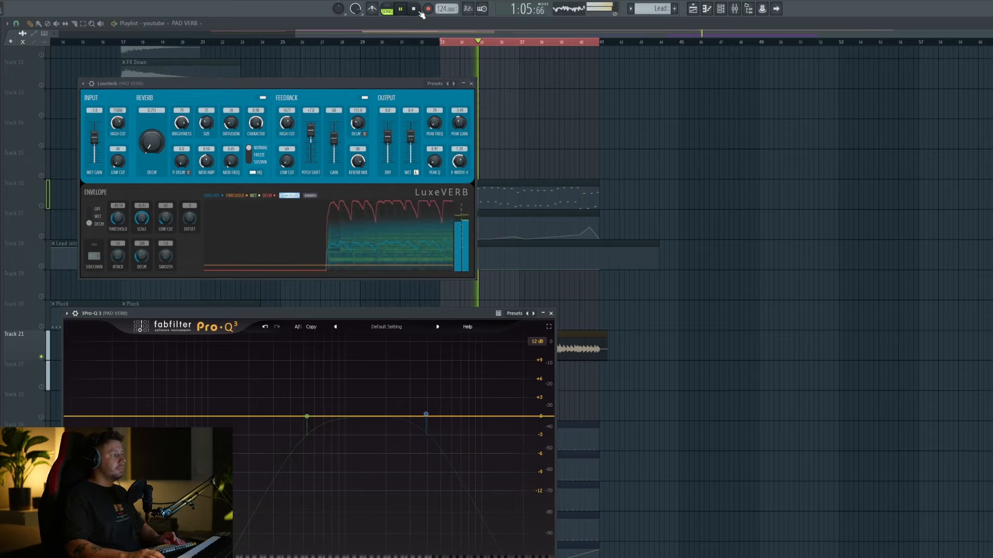
key("space")
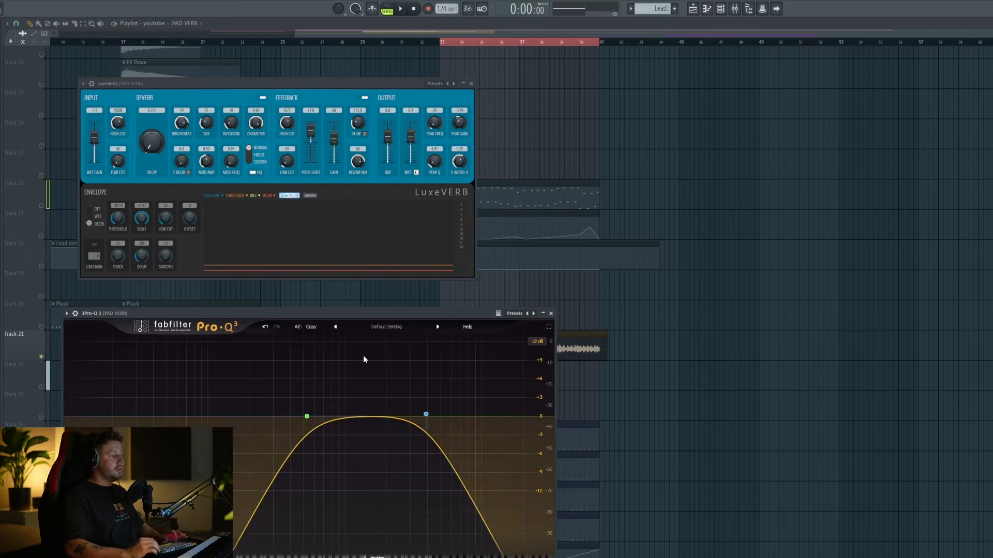
key("space")
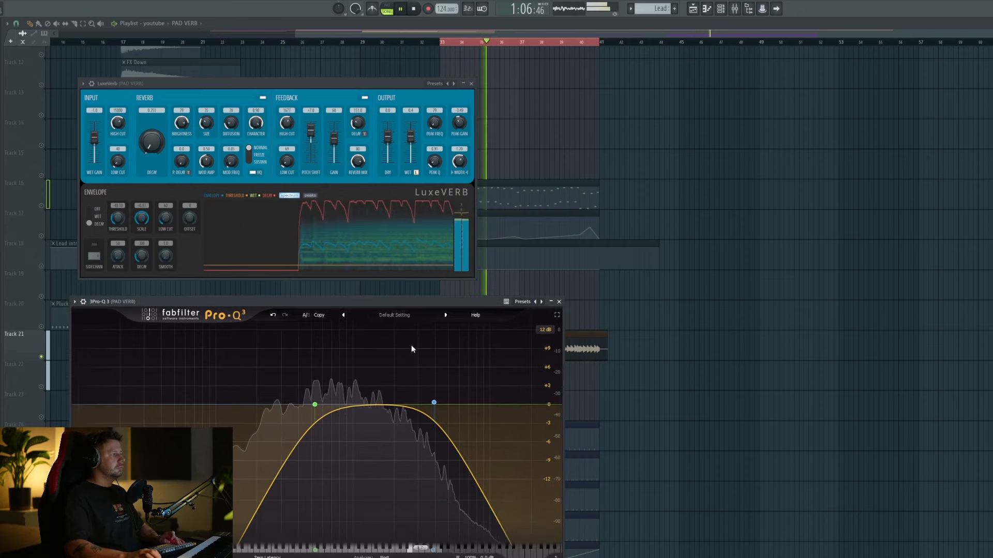
key("space")
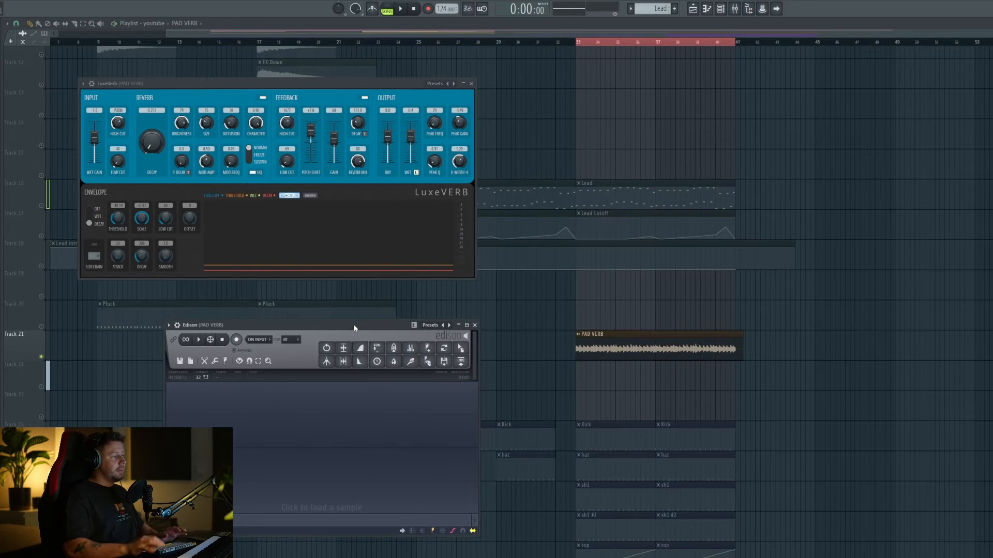
Step: Record the PAD VERB channel's output from bar 33 in Edison
left_click(236, 340)
key("space")
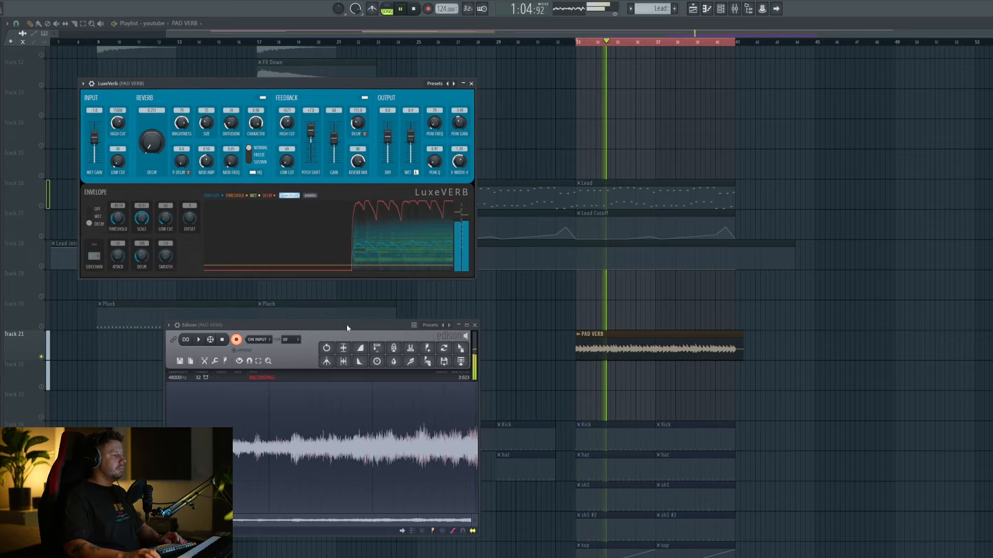
key("space")
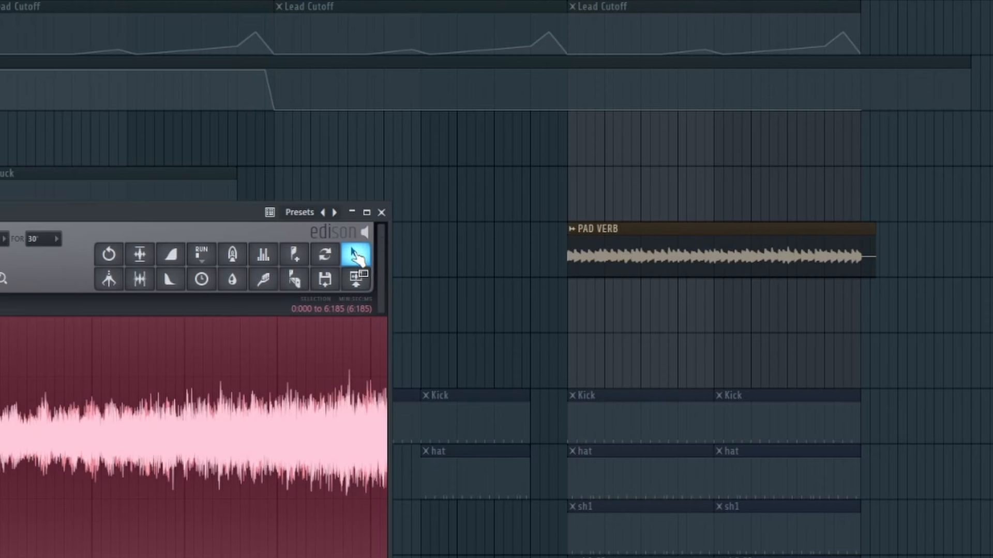
Step: Place the Edison recording on Track 21 at bar 33, keep only its slice between bars 34 and 35, and play it
left_click_drag(460, 348, 581, 381)
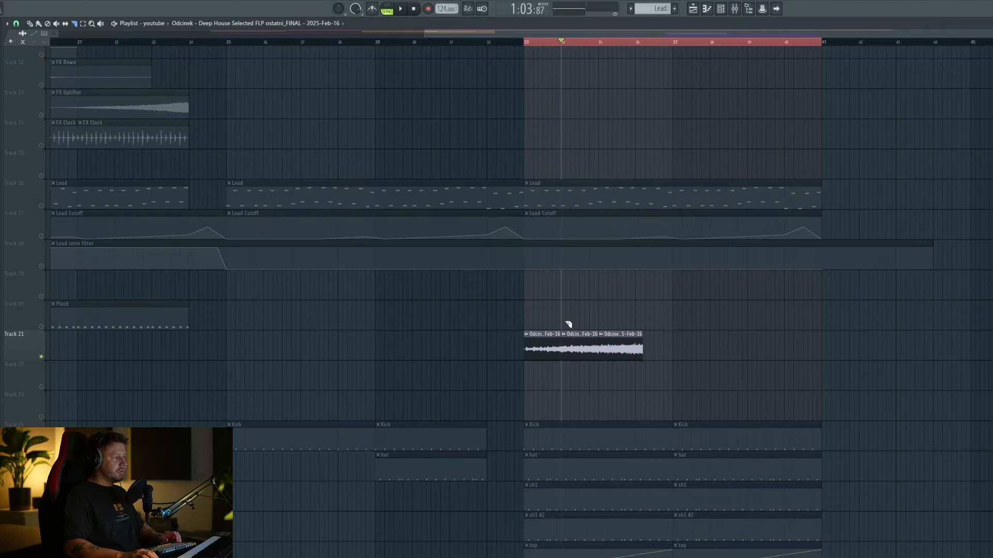
key("Delete")
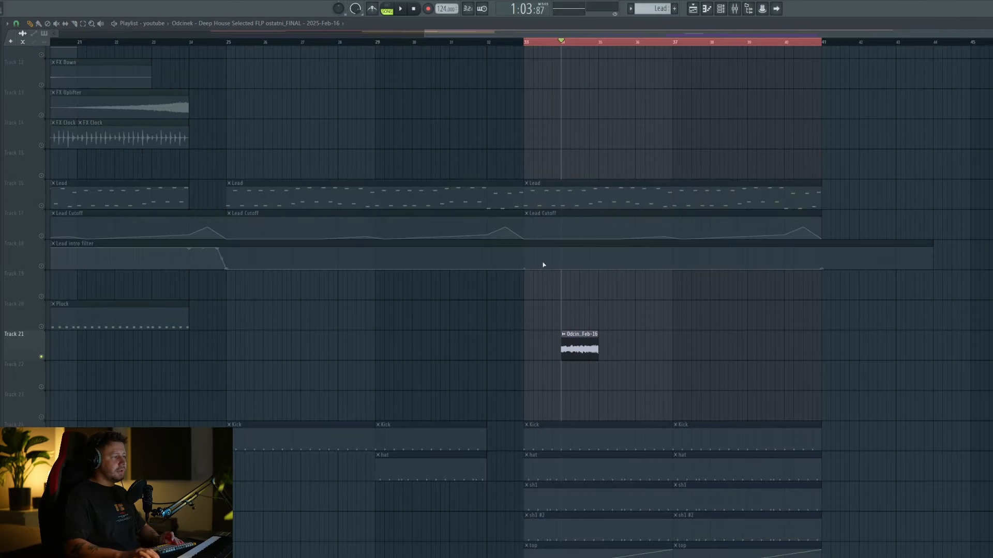
key("space")
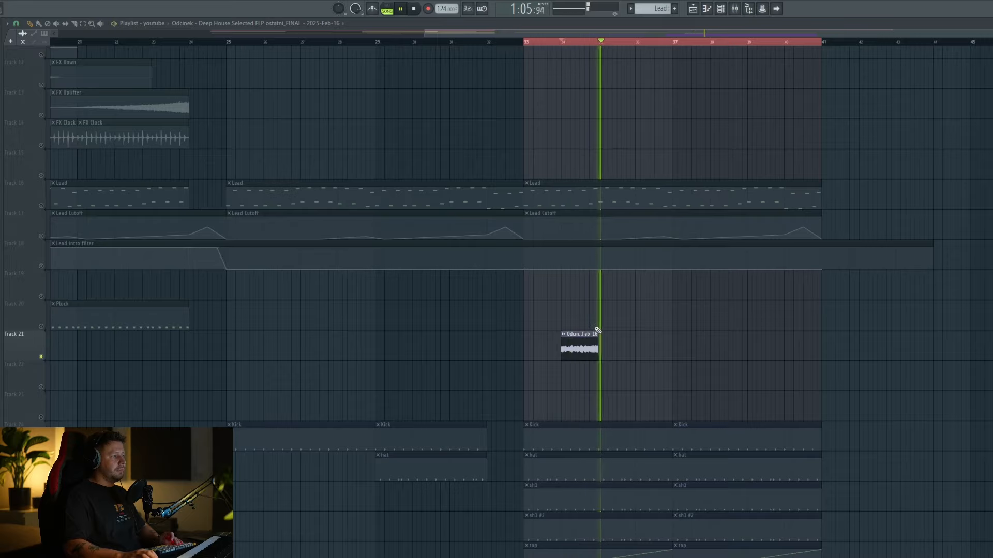
Step: Slip the audio inside the Track 21 slice between bars 34 and 35 and audition the shifted content
key("space")
key("s")
left_click_drag(583, 352, 559, 351)
key("space")
key("space")
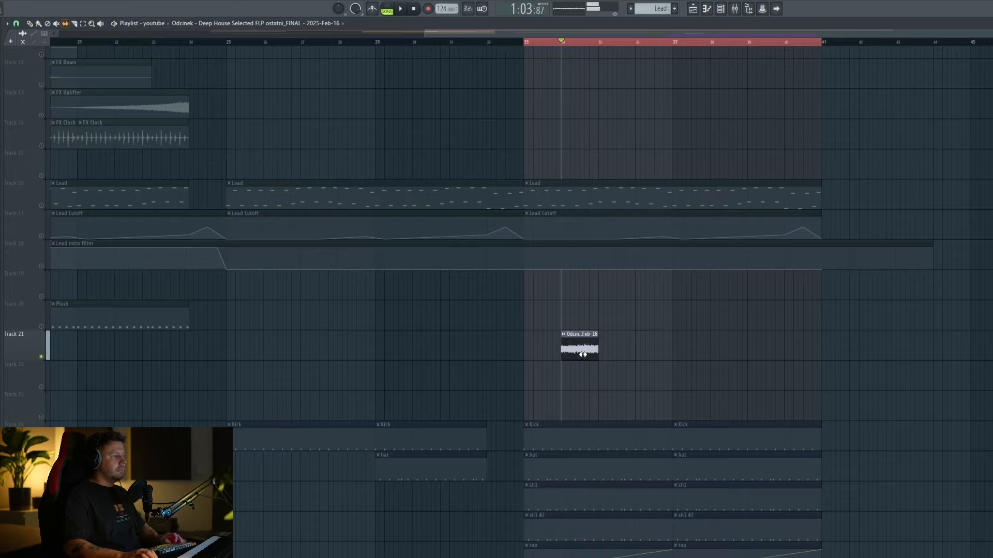
key("space")
key("space")
key("space")
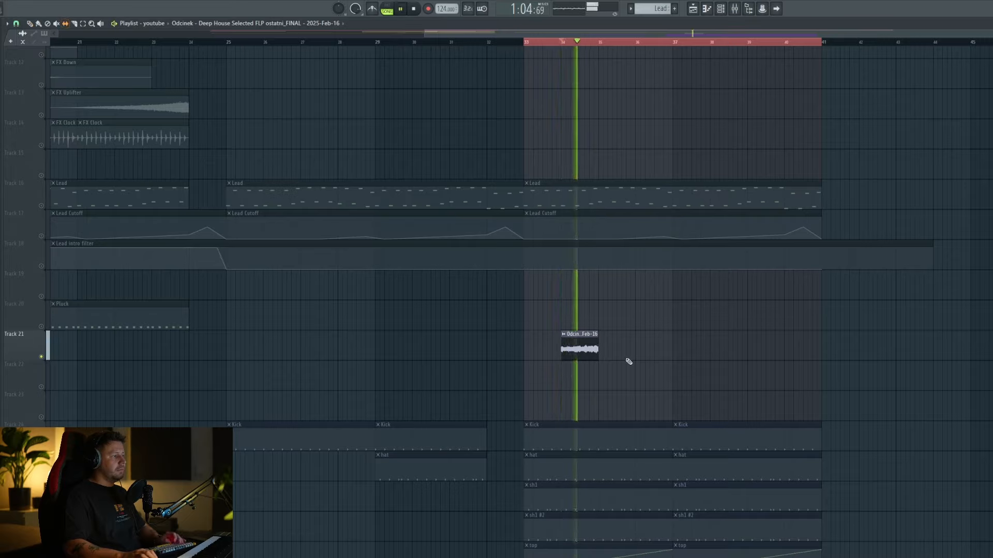
key("space")
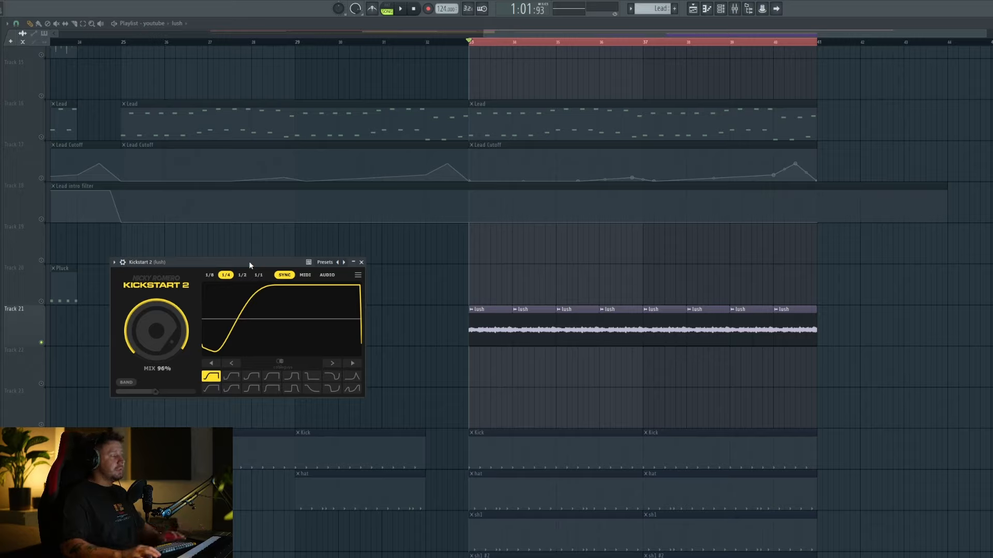
Step: Play the repeated lush clips on Track 21 from bar 33 through Kickstart 2 and close the plugin
key("space")
left_click_drag(249, 262, 328, 293)
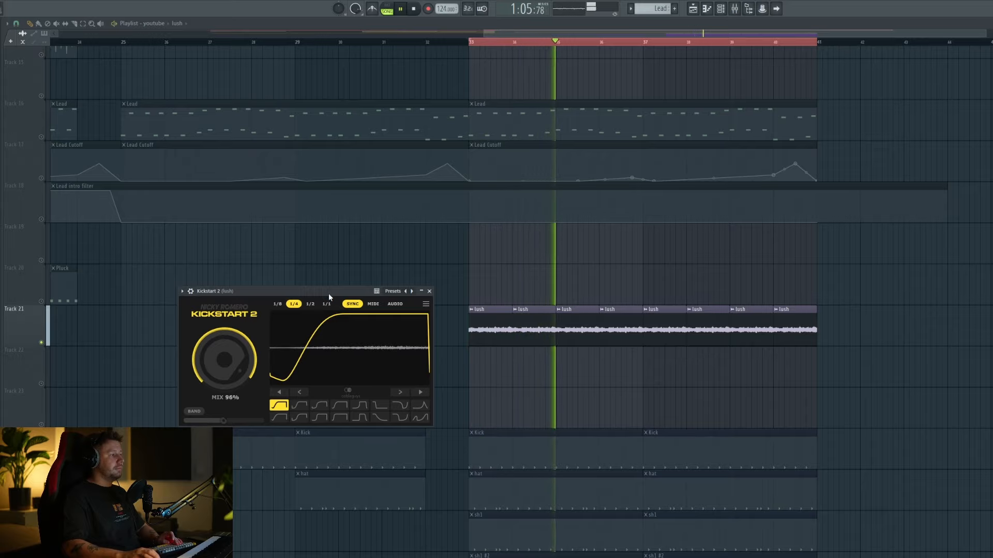
left_click(430, 292)
key("space")
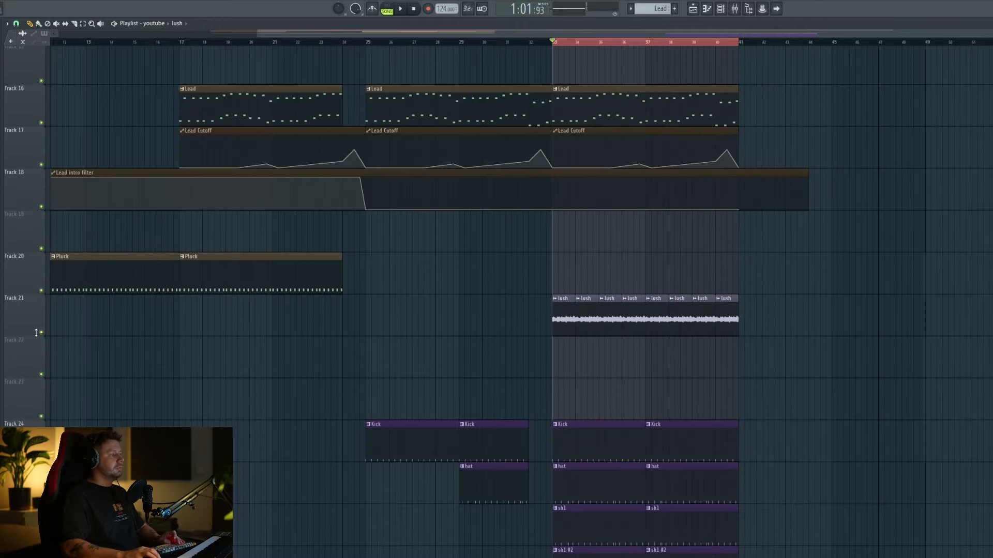
Step: Play the section from bar 33 to hear the lush pad together with the other tracks
left_click(38, 333)
key("space")
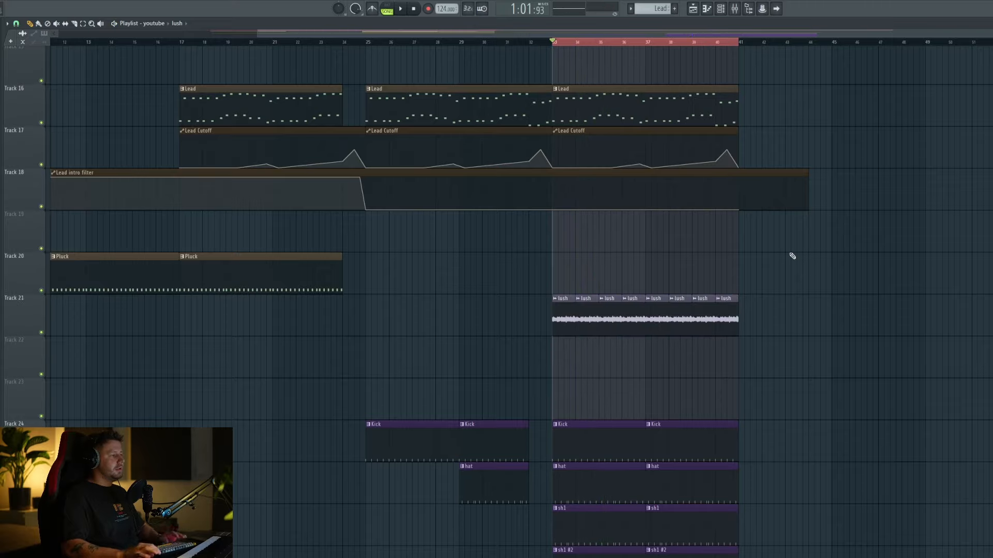
key("space")
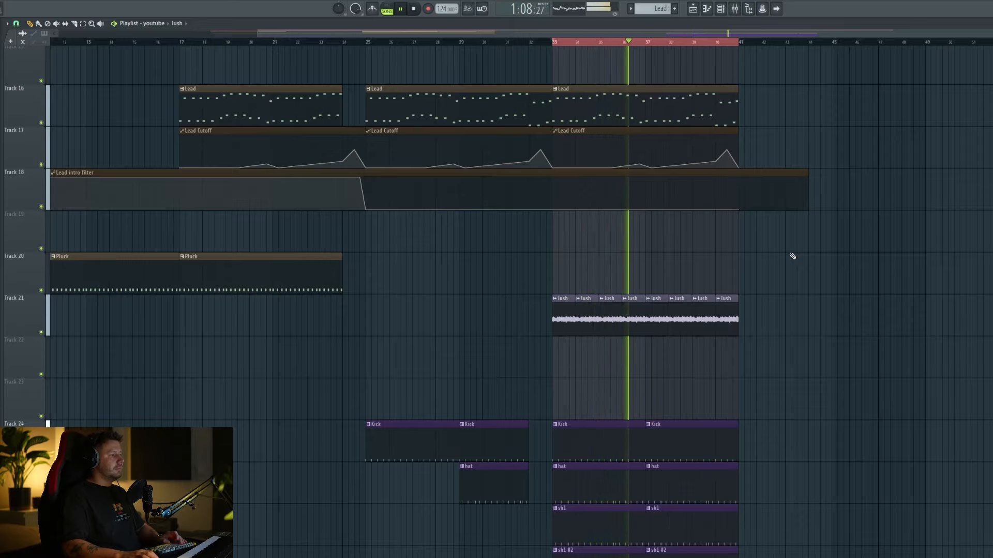
key("space")
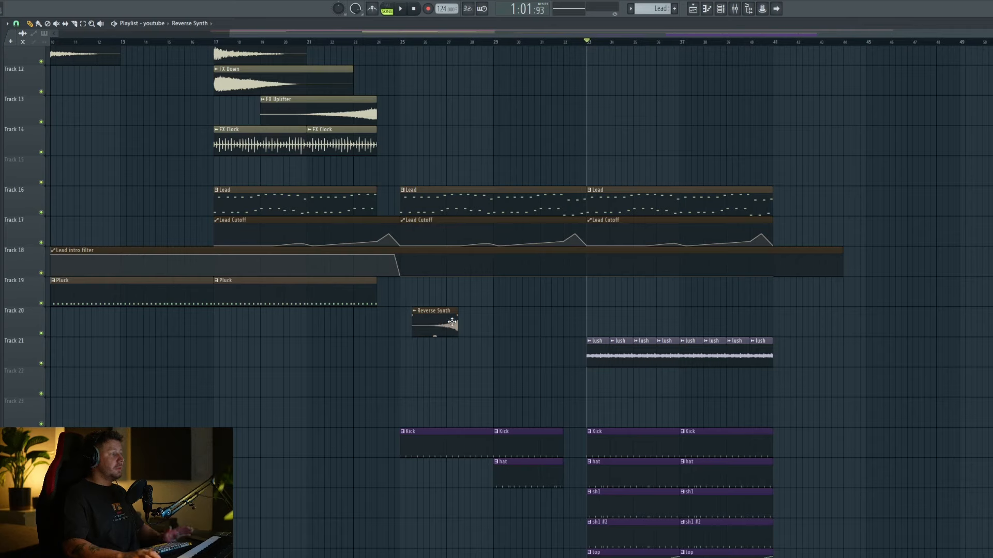
Step: Move the Reverse Synth clip on Track 20 to end at bar 25, place another ending at bar 33, and audition it with Fruity Reeverb 2
left_click_drag(451, 323, 395, 324)
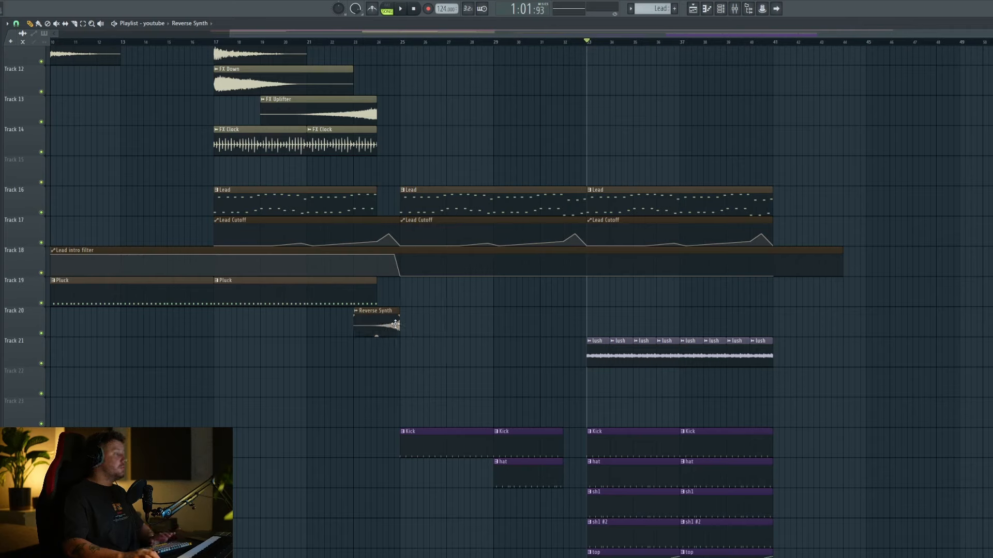
left_click(546, 324)
key("space")
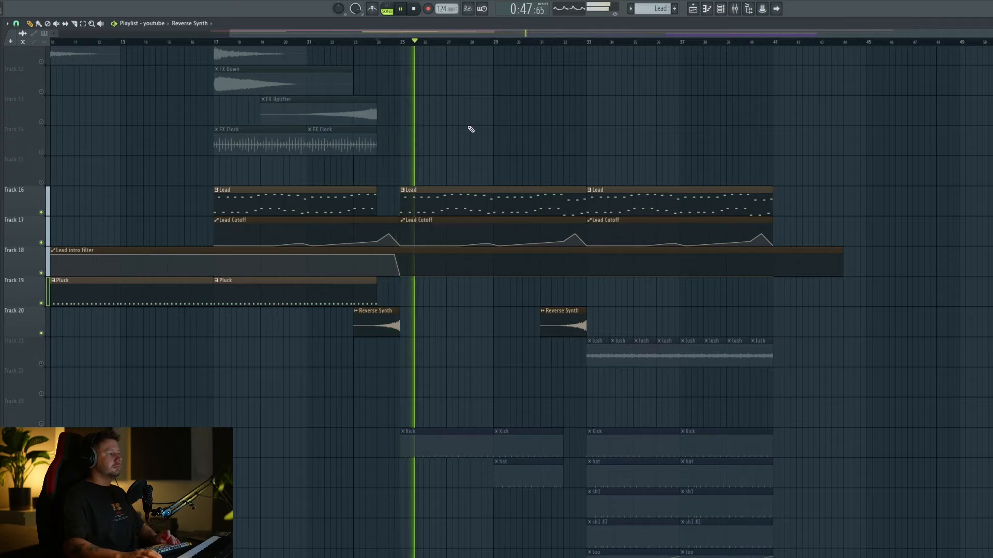
key("space")
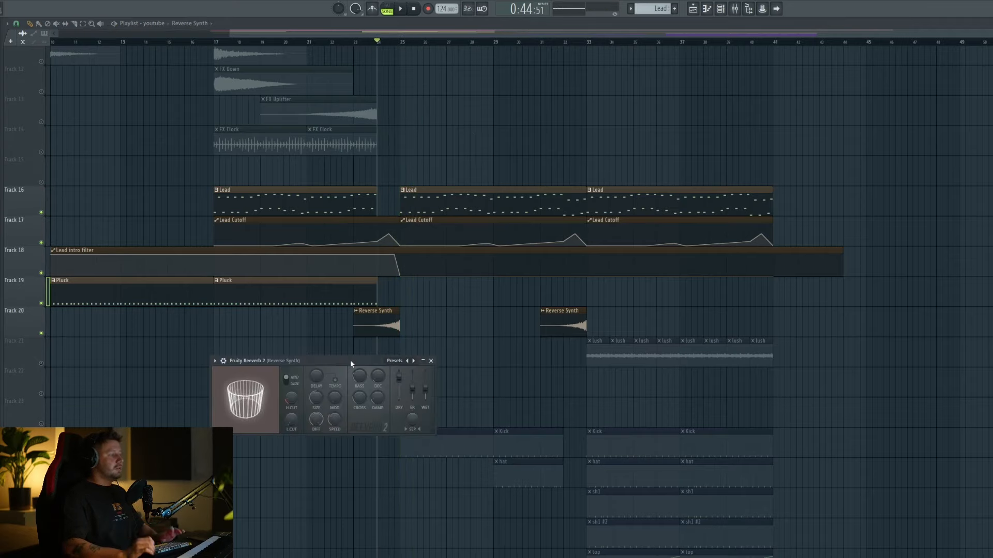
left_click_drag(349, 360, 295, 352)
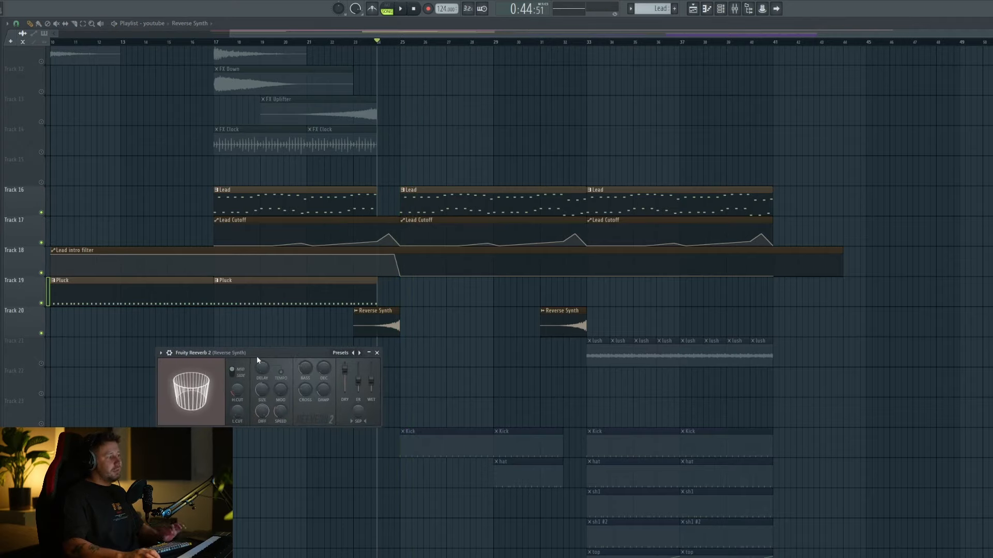
key("space")
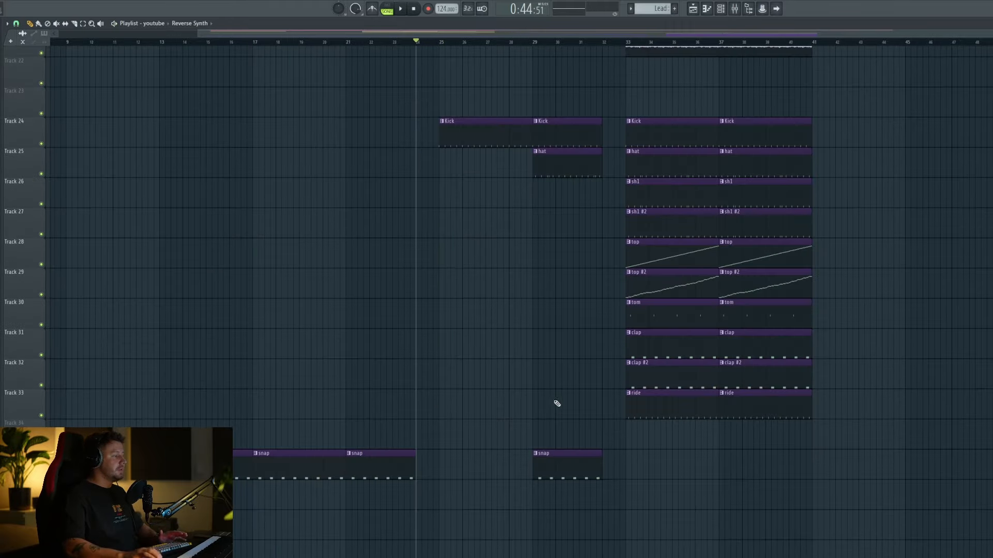
Step: Close the Bass mid channel's Pro-Q 3, play the Track 38 Bass clip alone from bar 25, and play the full mix from bar 24
scroll(557, 404, "down", 4)
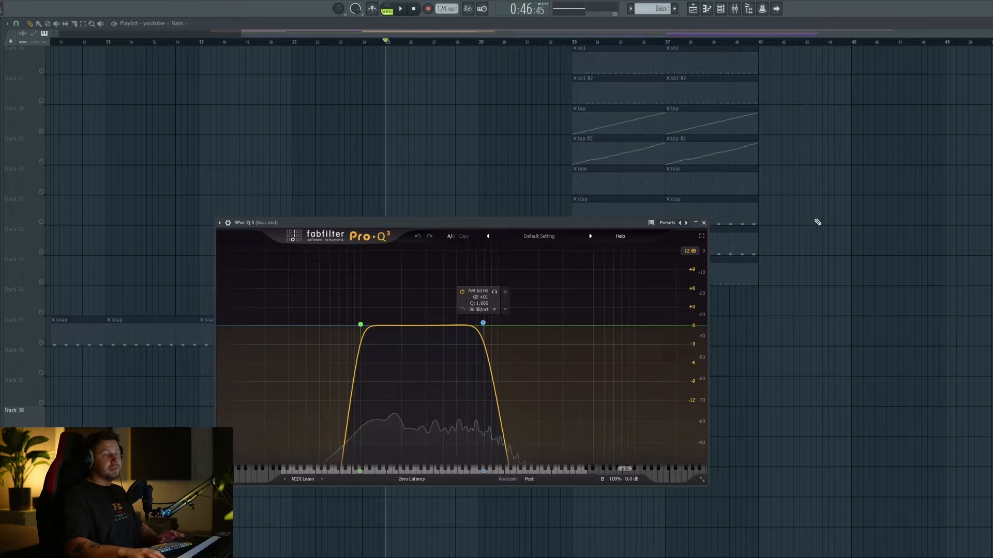
left_click(703, 222)
key("space")
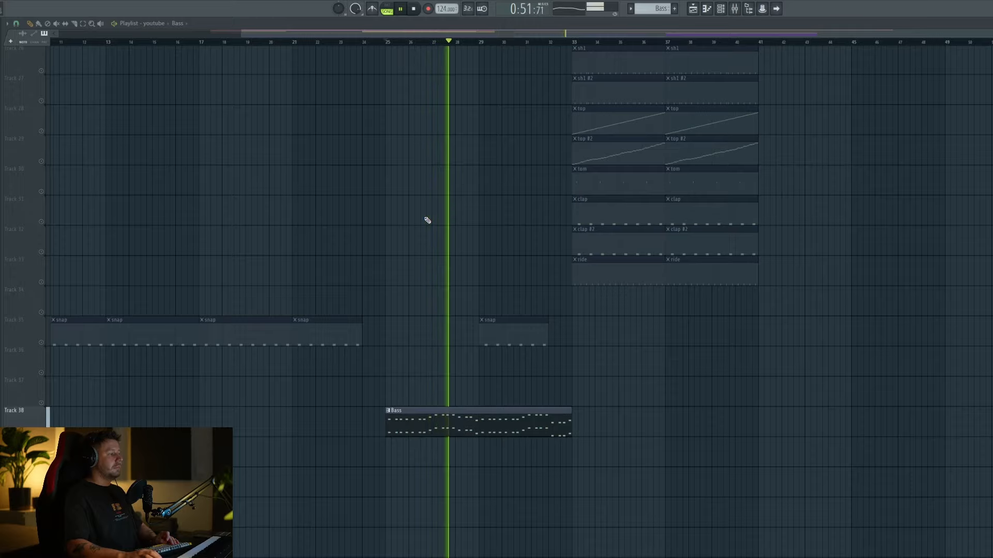
key("space")
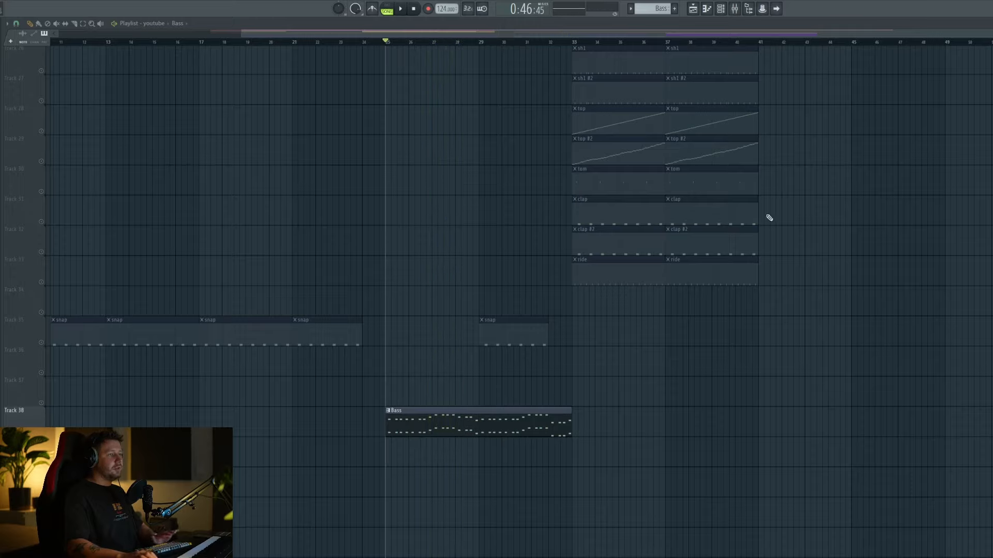
key("space")
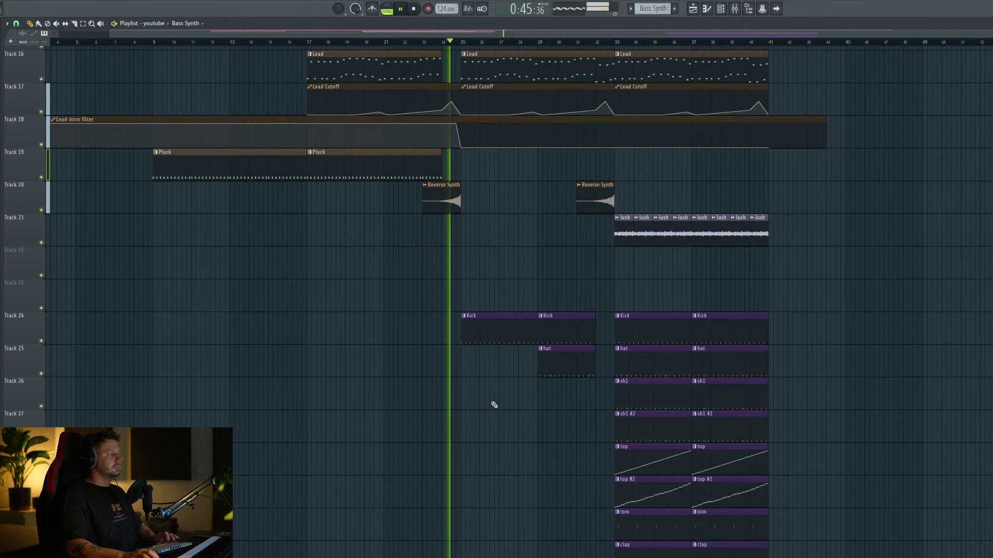
left_click_drag(481, 389, 436, 118)
left_click_drag(501, 277, 507, 293)
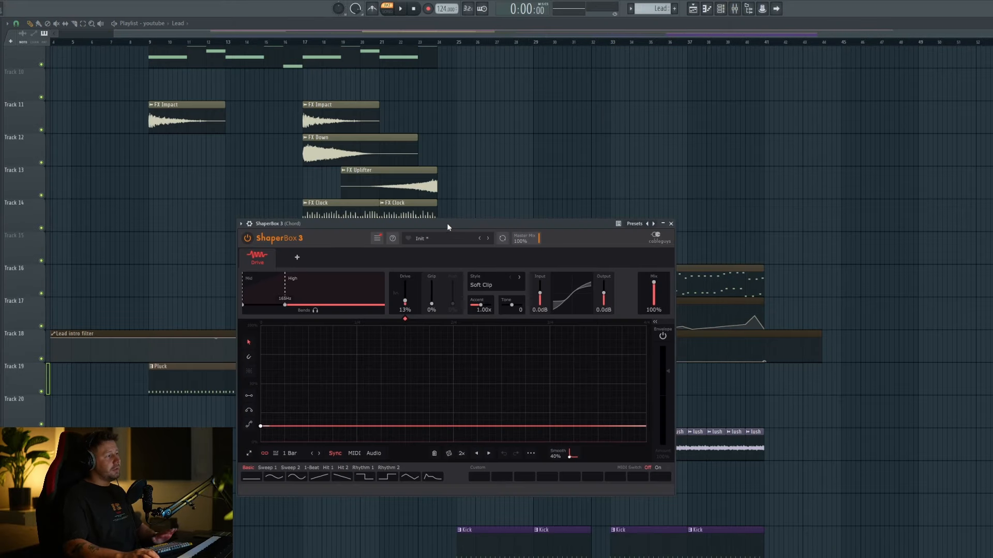
Step: Examine the Drive settings in the Chord channel's ShaperBox 3 and play the Lead pattern
left_click_drag(447, 223, 450, 224)
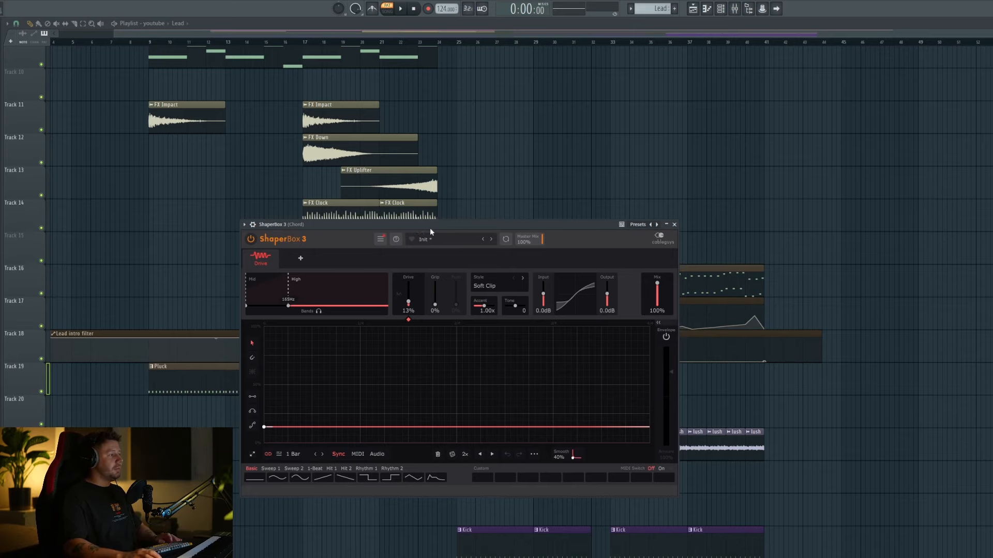
left_click_drag(429, 230, 454, 233)
key("space")
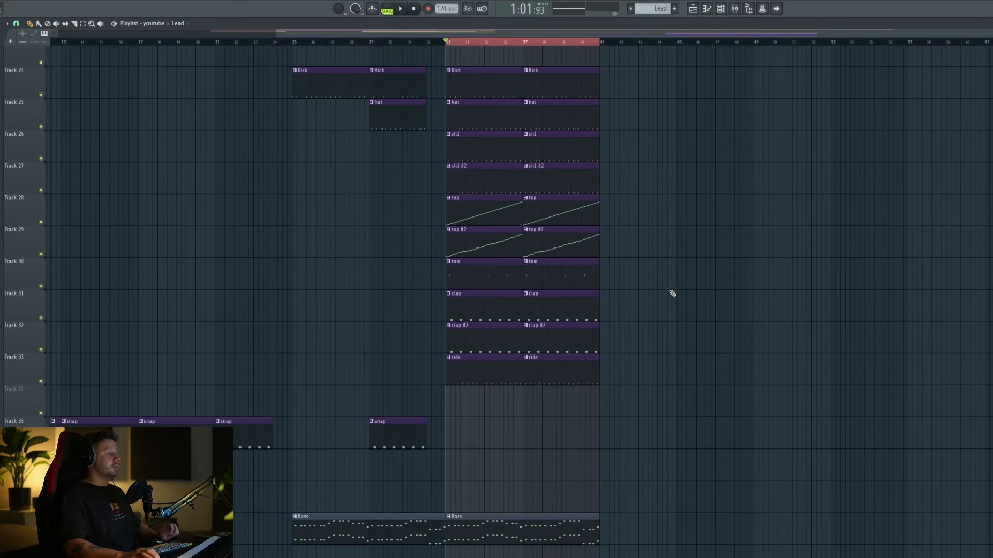
Step: Reuse the Track 9 Reese pattern's notes in the Bass Synth piano roll and transpose them down one octave
scroll(671, 290, "down", 3)
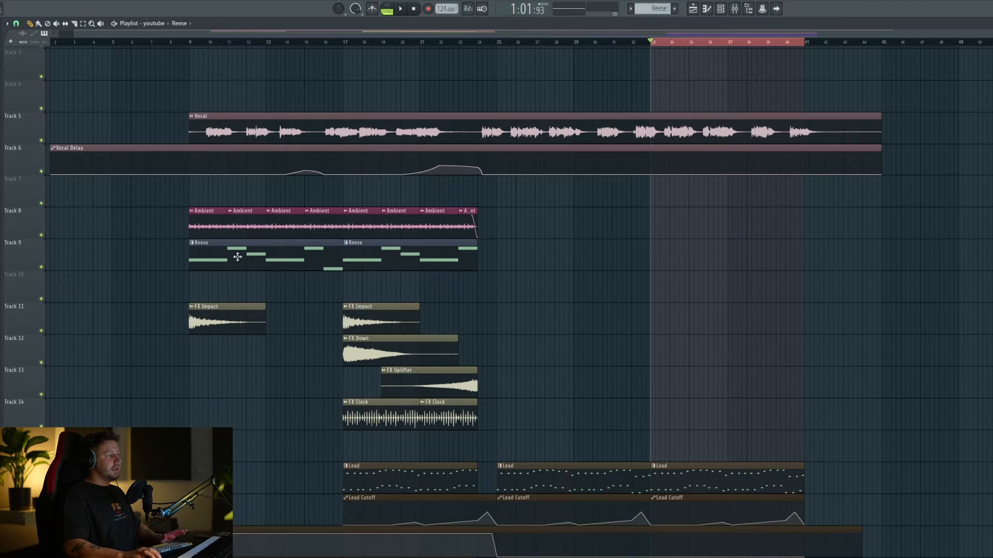
double_click(211, 254)
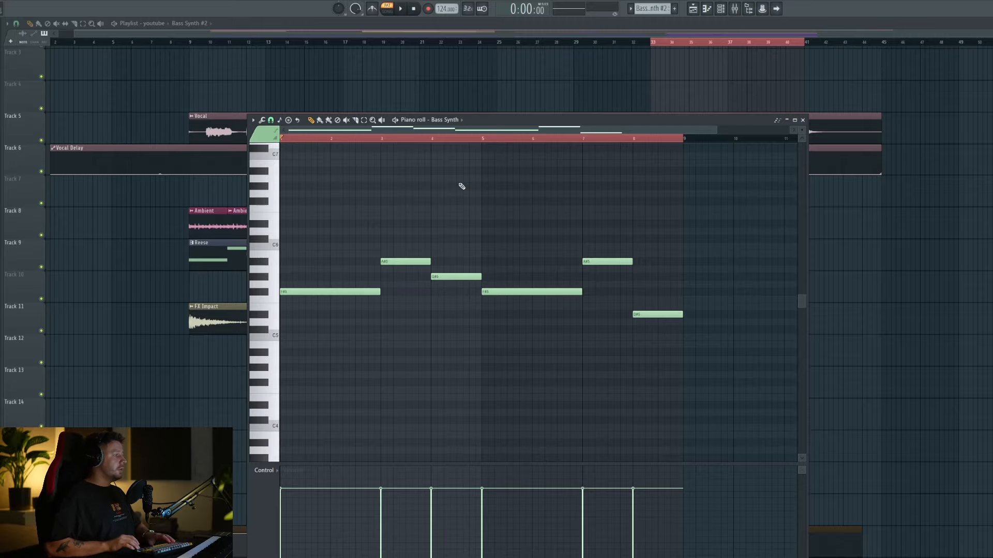
key("ctrl+Down")
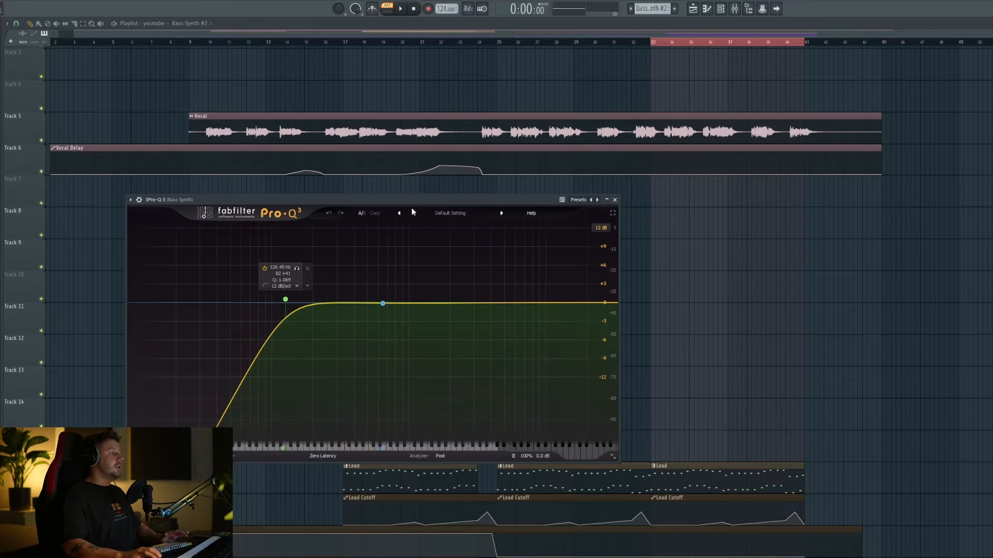
Step: Check the Bass Synth channel's low cut in Pro-Q 3, close the equalizer, and play the arrangement from bar 32
left_click_drag(416, 212, 480, 212)
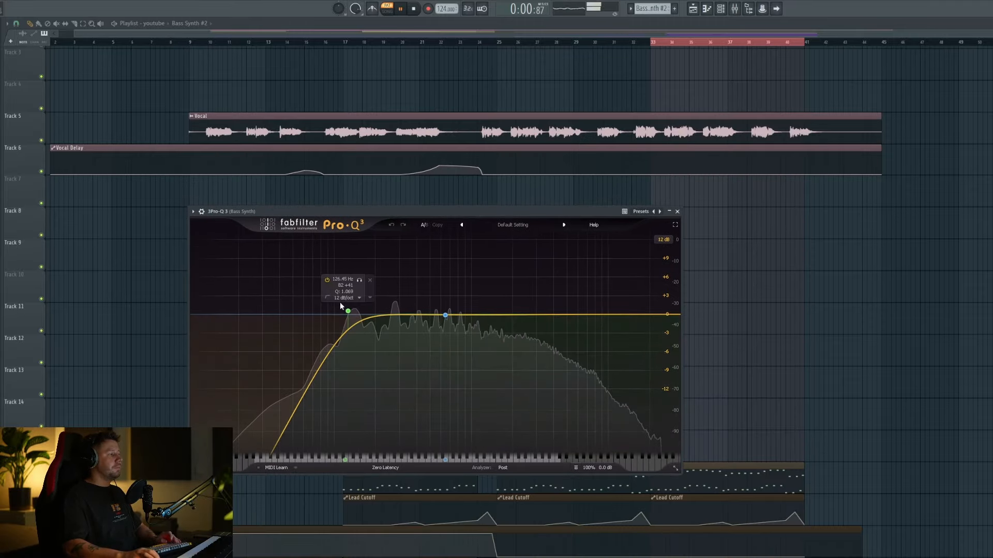
left_click(677, 212)
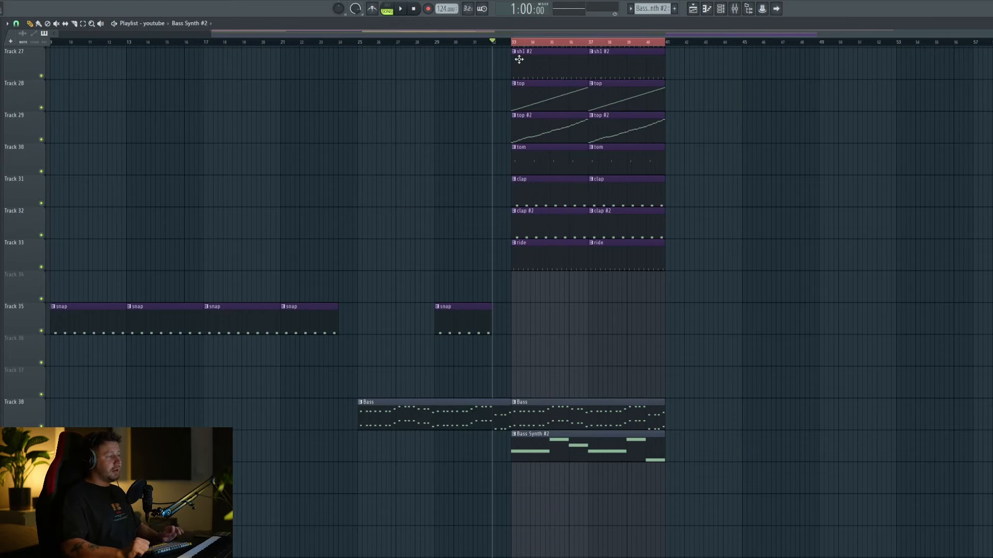
key("space")
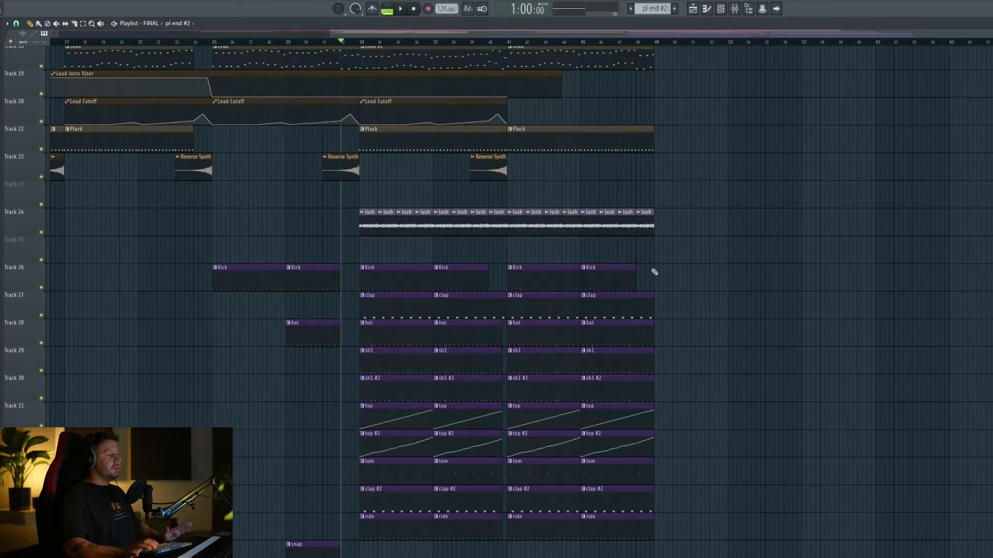
Step: Place another Lead Cutoff automation clip on Track 20 at bar 41, under the last Lead clip
scroll(709, 293, "up", 3)
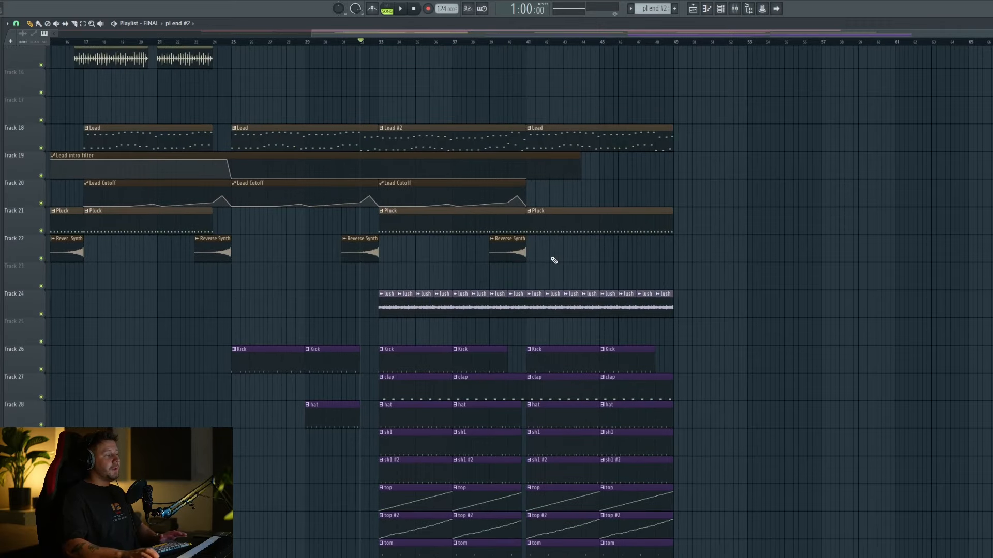
scroll(553, 261, "down", 7)
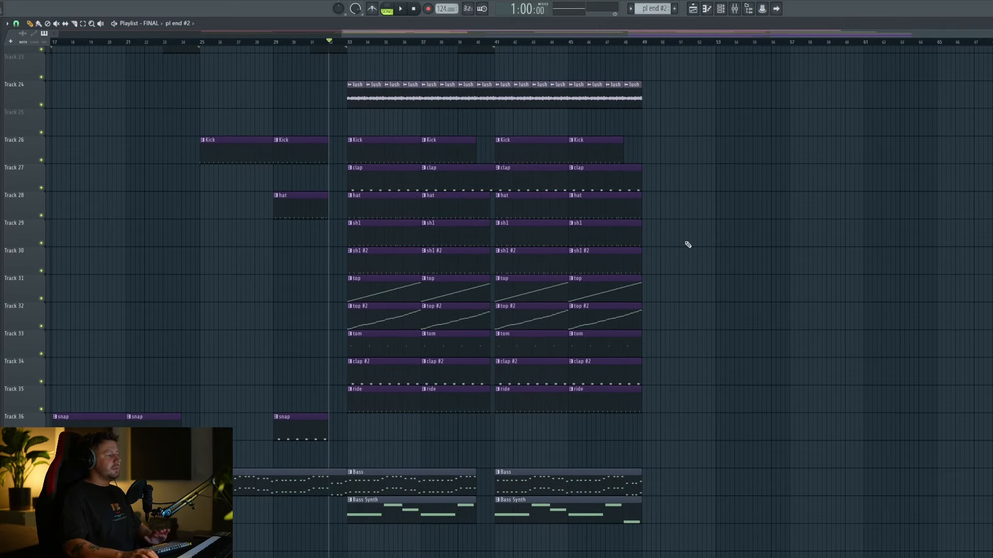
scroll(745, 358, "up", 7)
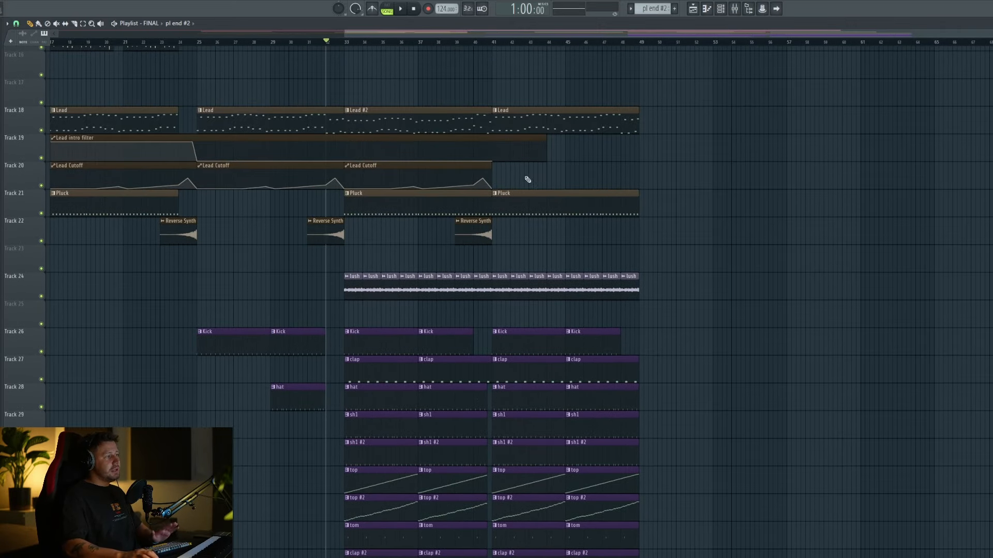
left_click(527, 179)
scroll(633, 228, "up", 1)
scroll(460, 331, "down", 5)
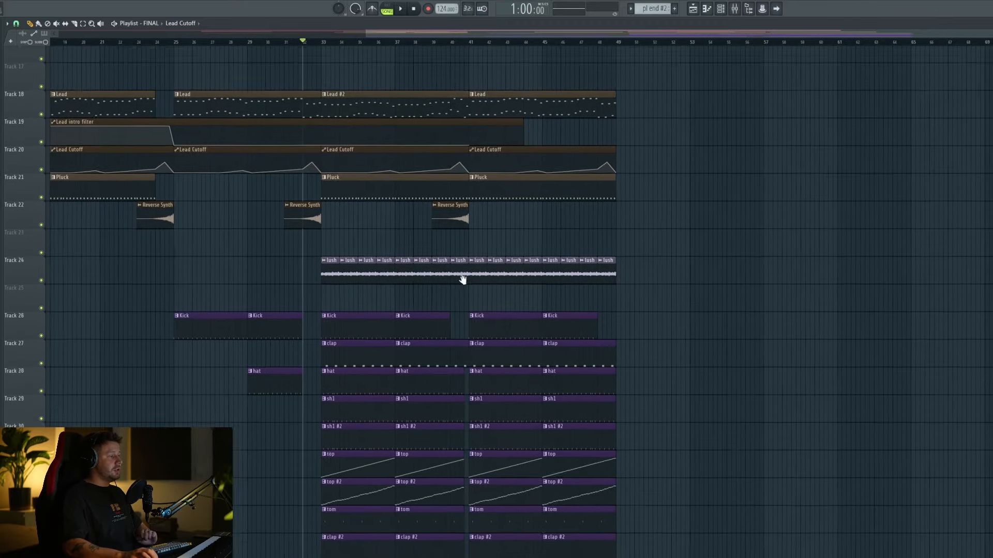
scroll(443, 403, "up", 3)
scroll(700, 259, "right", 3)
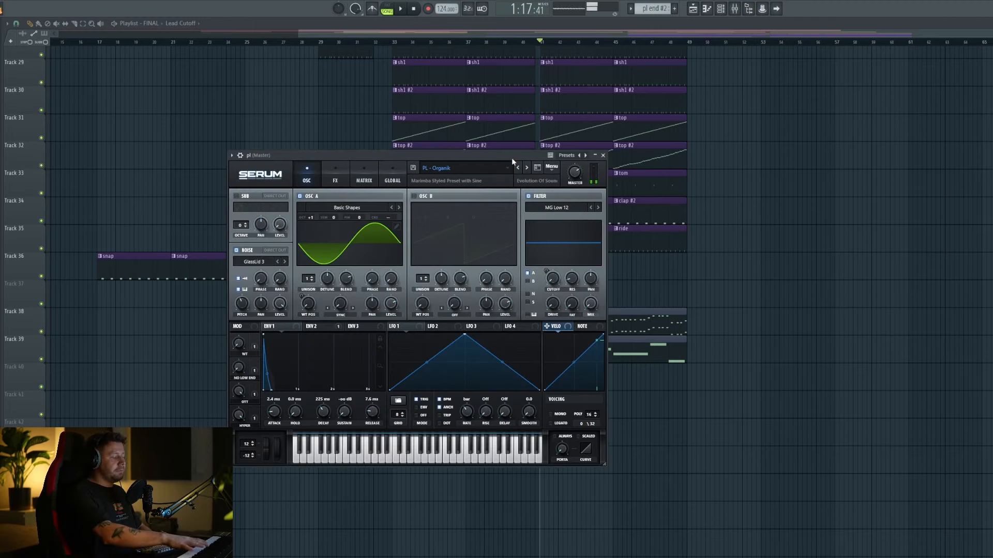
Step: View the effects page of the pl channel's Serum with the PL - Organik preset
left_click(335, 179)
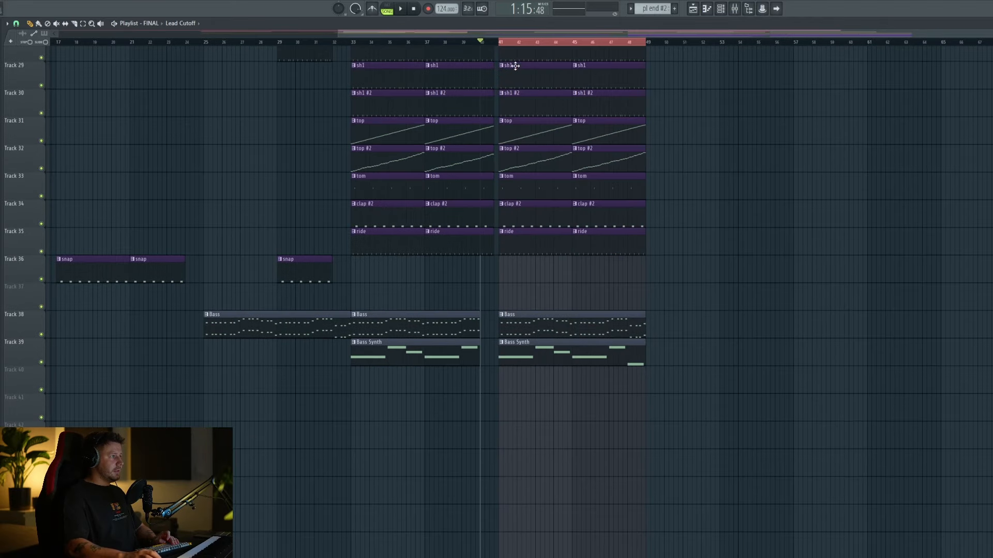
left_click_drag(679, 324, 668, 332)
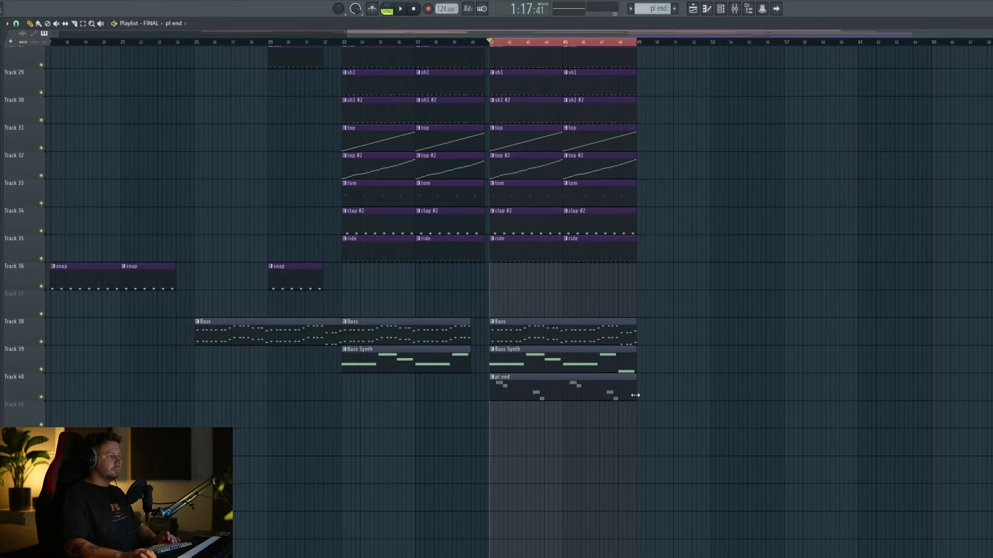
Step: Play the section from bar 41 to hear the pl end clip on Track 40 with the full arrangement
key("space")
left_click_drag(682, 252, 670, 310)
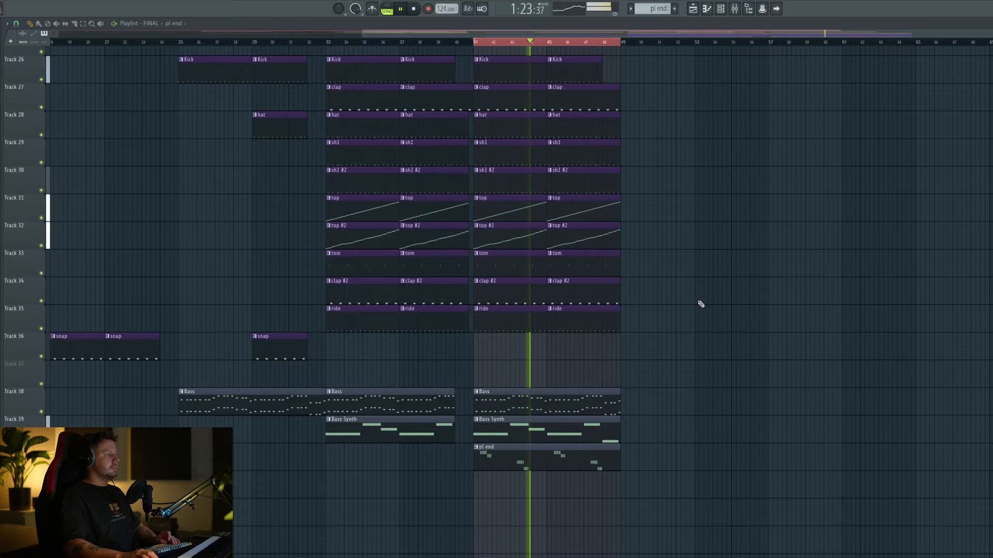
key("space")
scroll(726, 394, "up", 2)
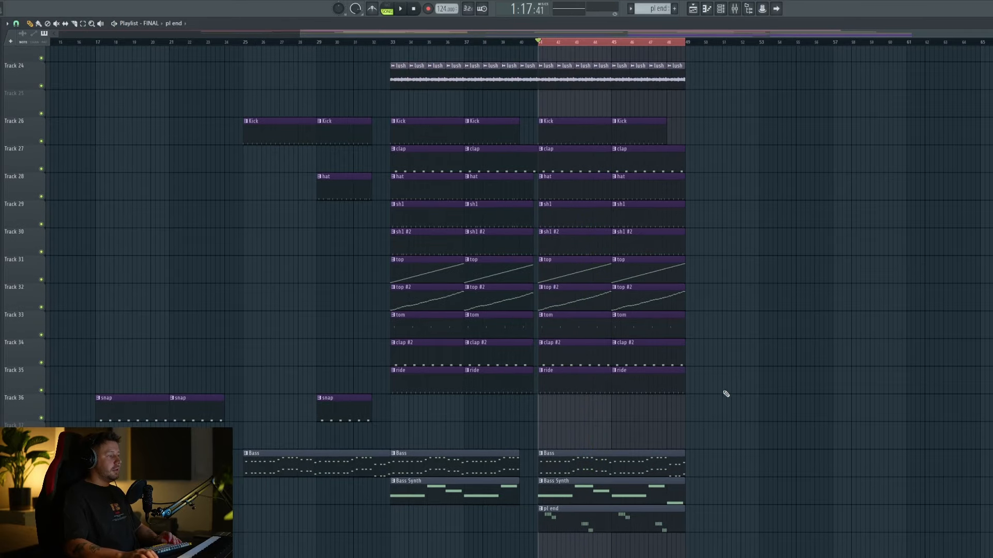
Step: Try turning up the hype amount knob in the master channel's FP HYPE Patcher effect
scroll(665, 350, "down", 2)
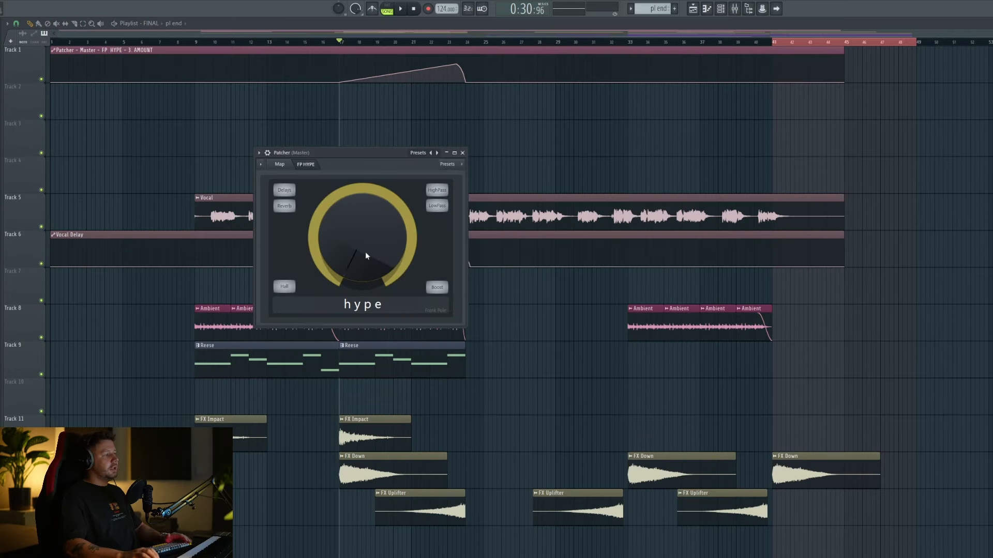
left_click_drag(367, 255, 367, 228)
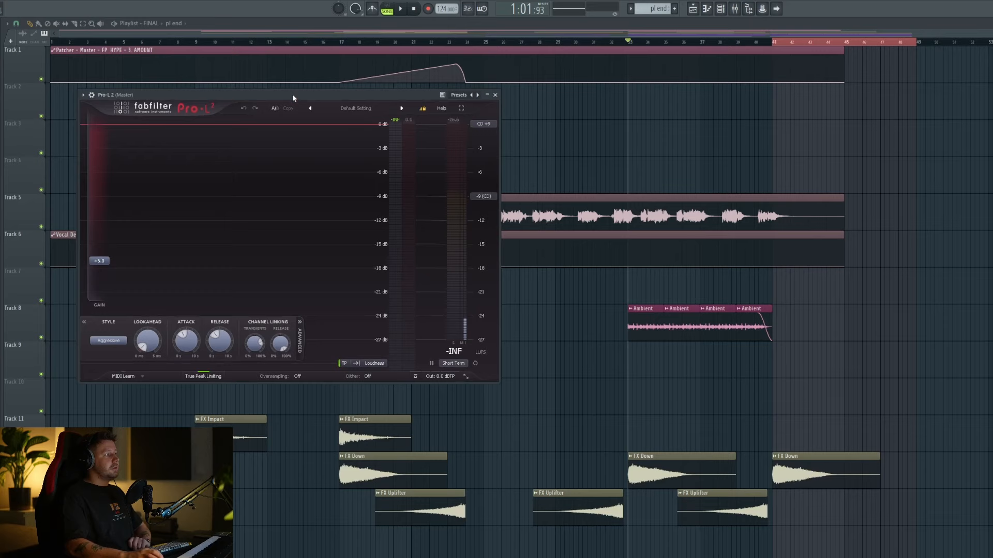
Step: Play the section from bar 33 to check the master loudness in Pro-L 2, then stop playback and close the limiter
left_click_drag(293, 94, 334, 194)
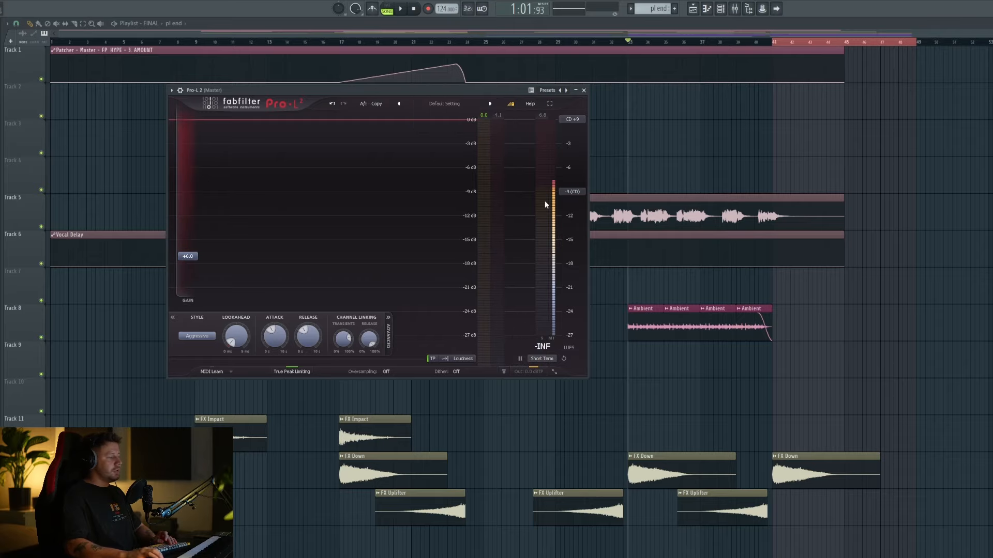
left_click(636, 207)
key("space")
left_click(734, 8)
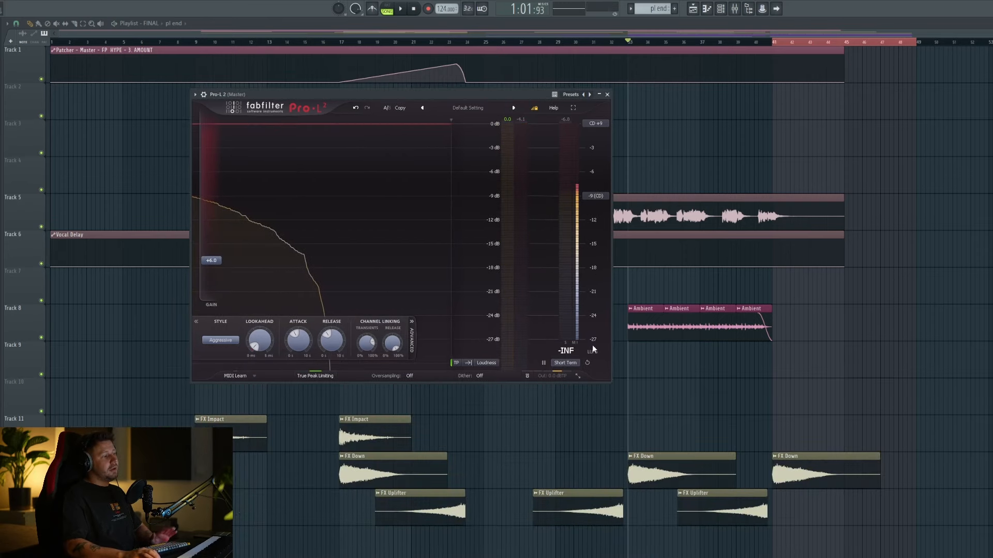
key("space")
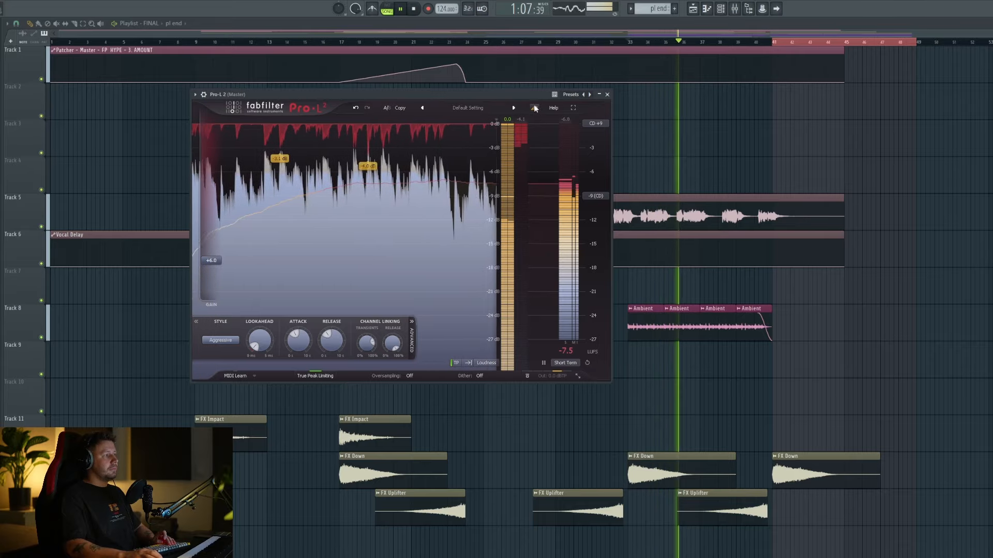
left_click(607, 94)
key("space")
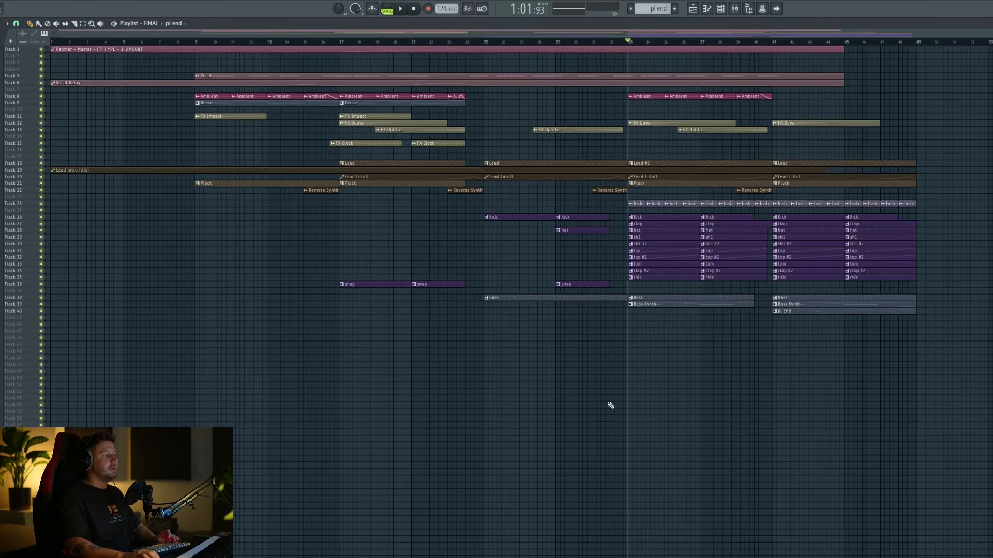
scroll(611, 406, "up", 3)
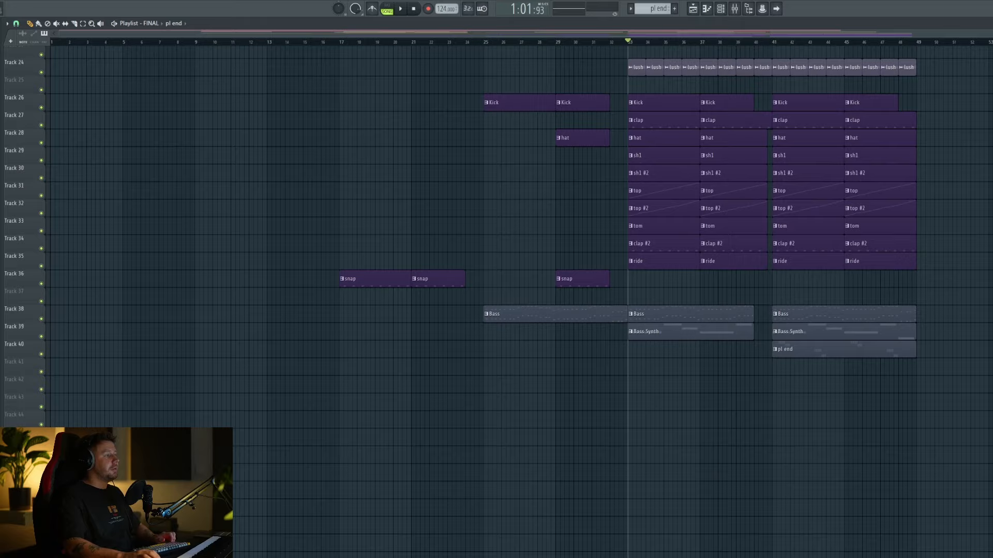
scroll(410, 170, "up", 5)
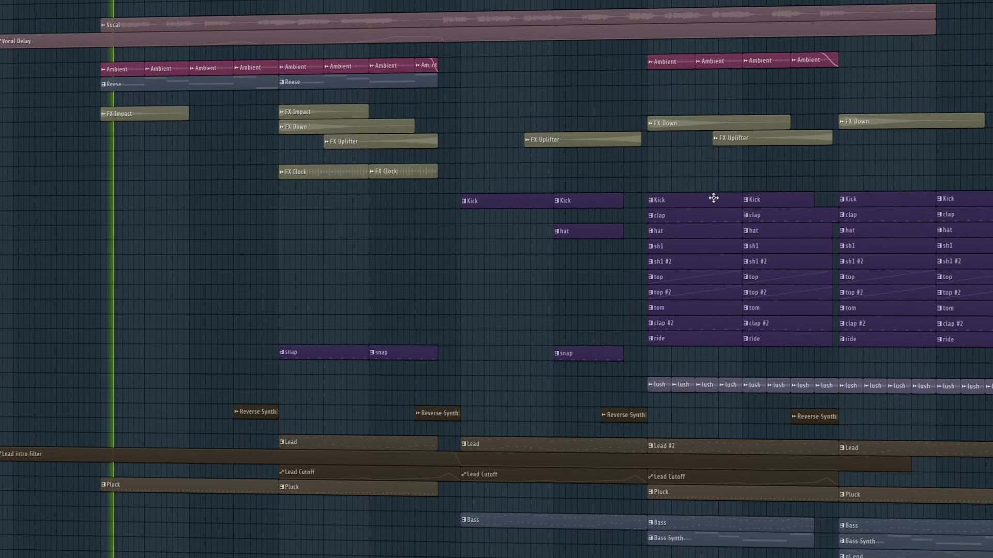